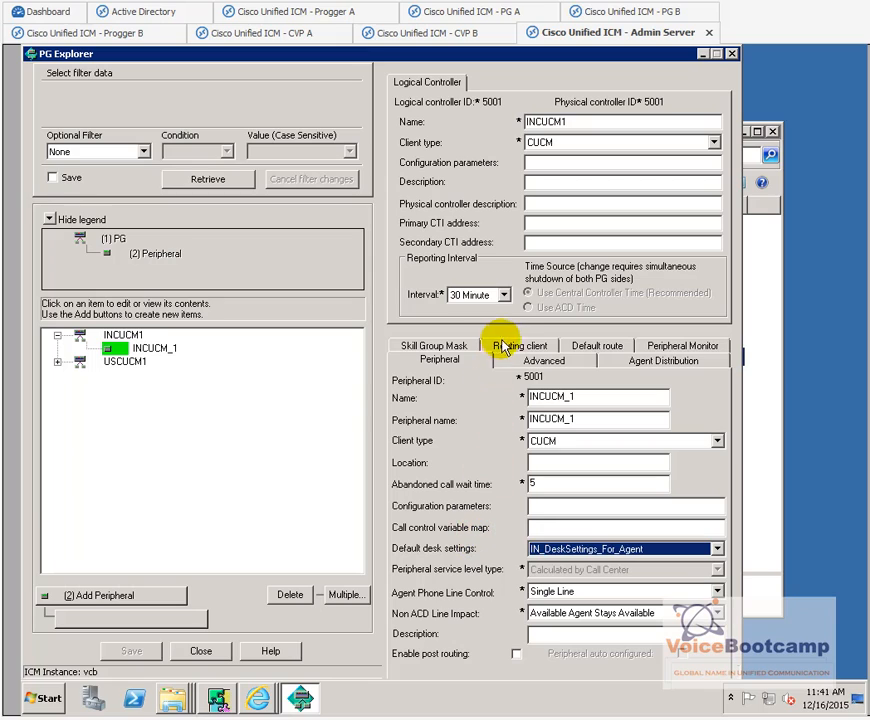
# - Check INCUCM_1's routing client tab and its peripheral and logical controller IDs (5001), then close PG Explorer
pyautogui.click(510, 347)
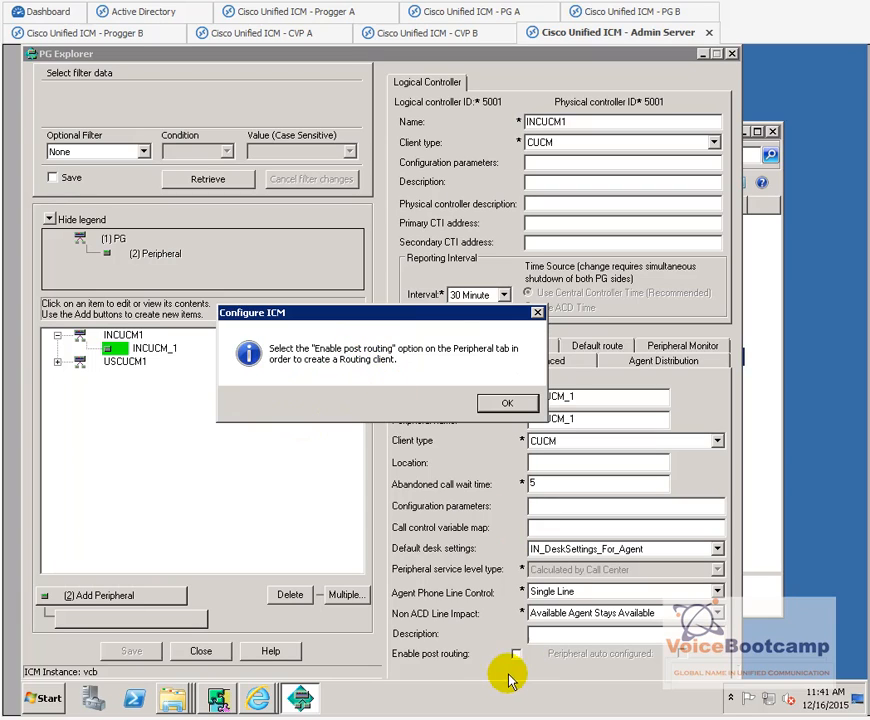
pyautogui.click(505, 406)
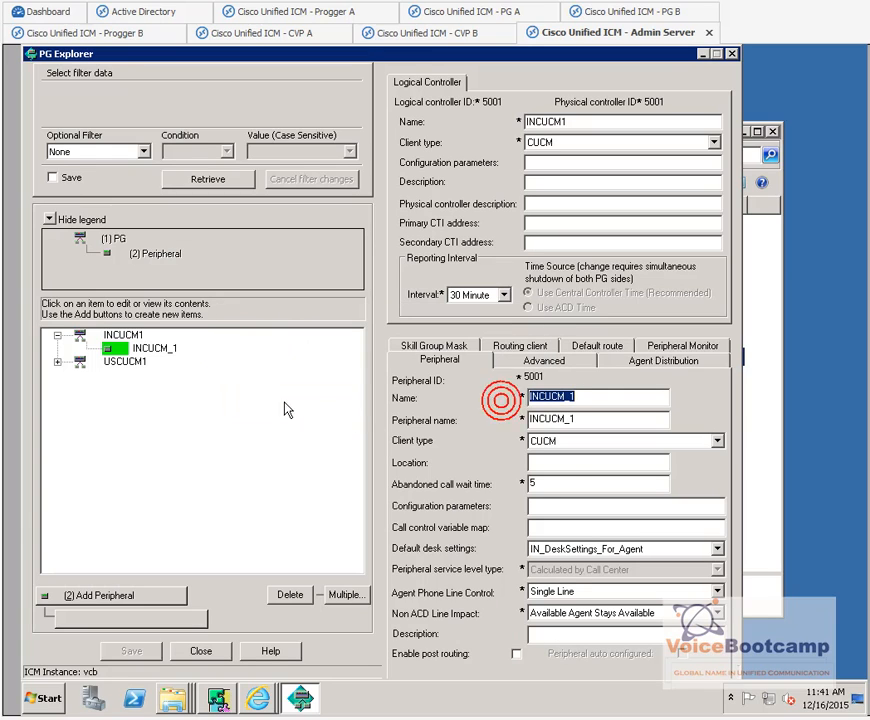
pyautogui.doubleClick(533, 377)
pyautogui.doubleClick(492, 101)
pyautogui.click(210, 652)
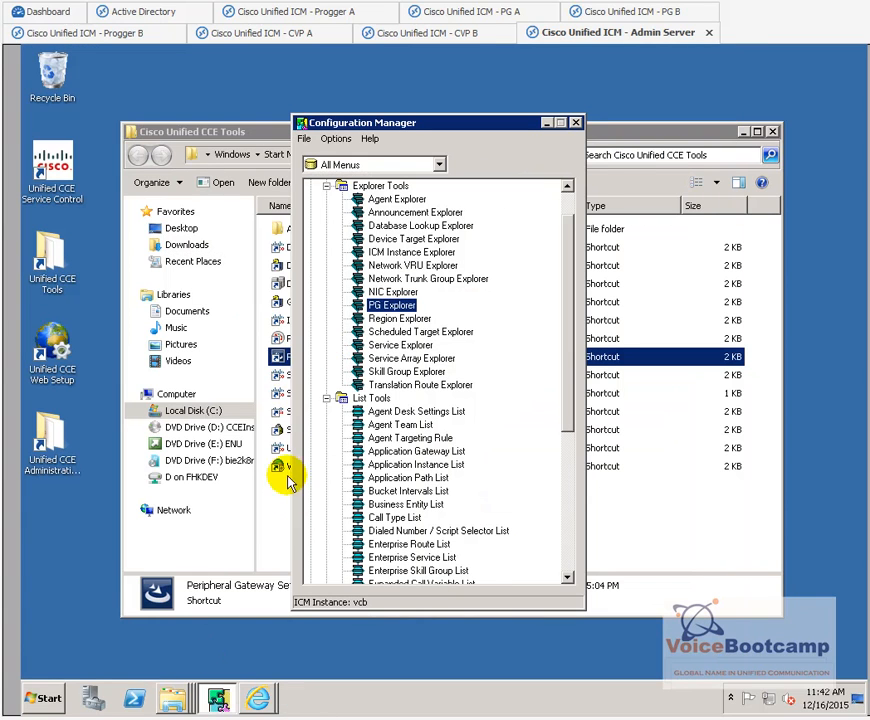
# - Launch Peripheral Gateway Setup from the CCE Tools folder and edit the vcb PG3A component
pyautogui.click(282, 523)
pyautogui.doubleClick(316, 356)
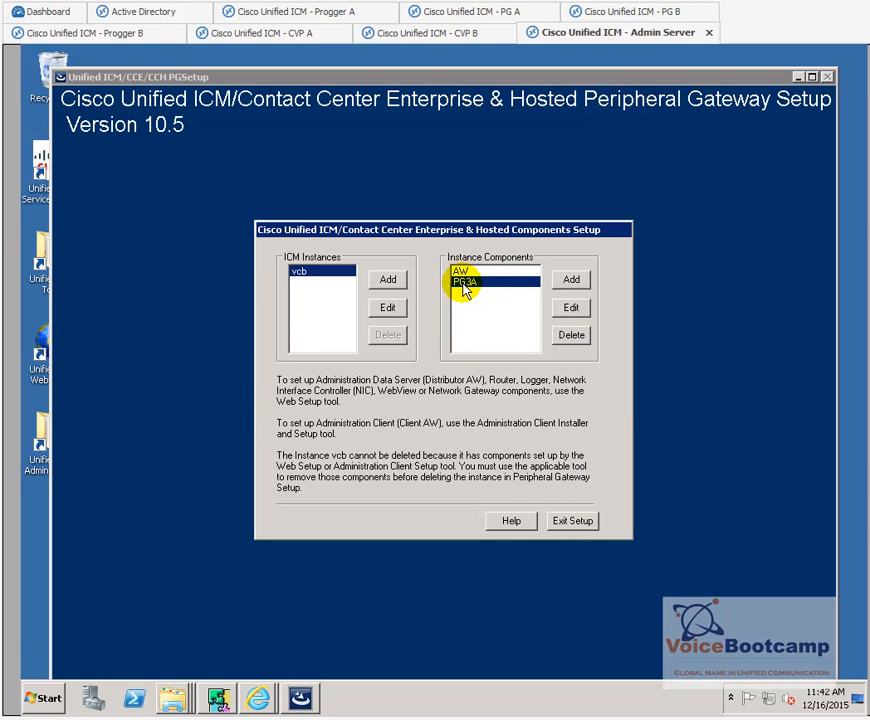
pyautogui.click(569, 310)
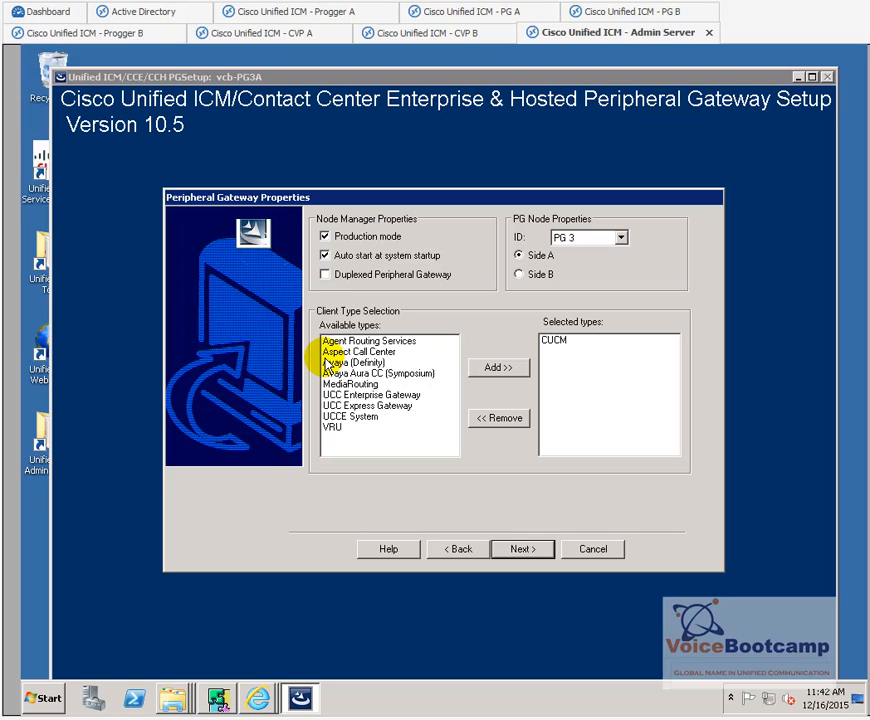
# - Keep PG node ID PG 3 with client type CUCM, then let setup stop the PG3A service
pyautogui.click(621, 237)
pyautogui.click(621, 252)
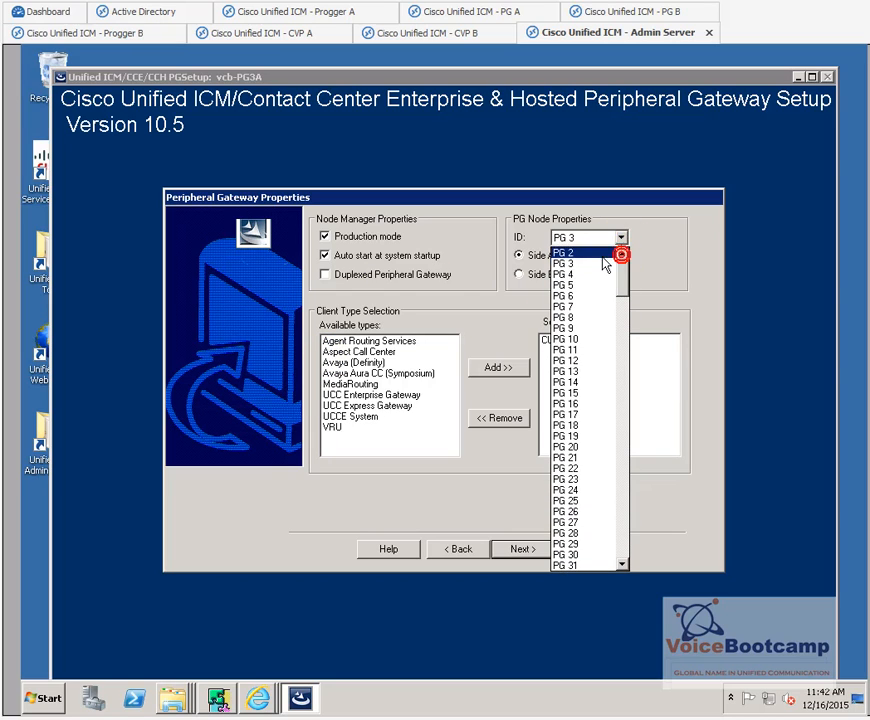
pyautogui.click(600, 254)
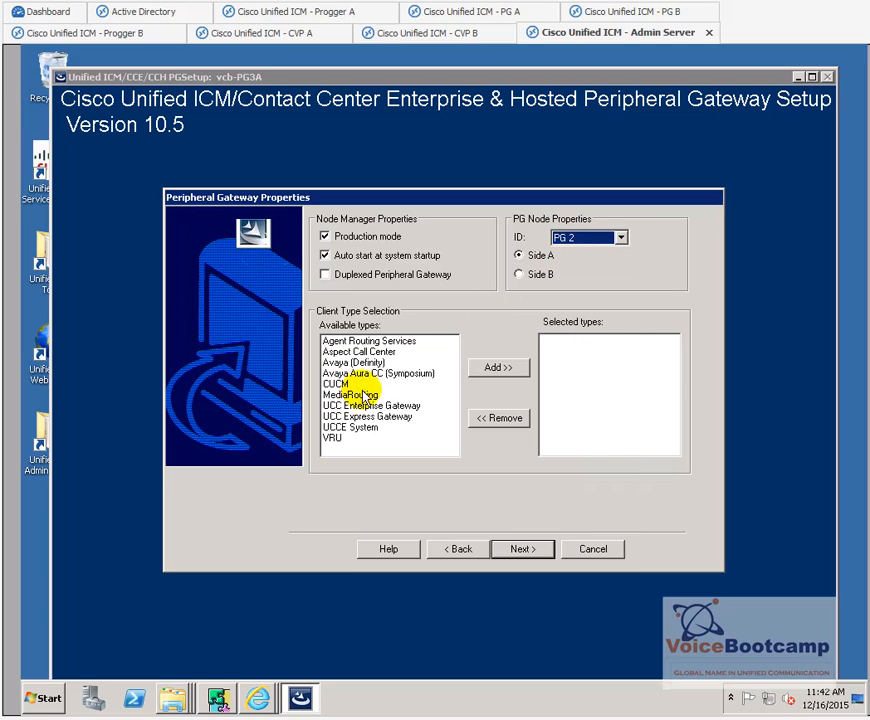
pyautogui.click(600, 237)
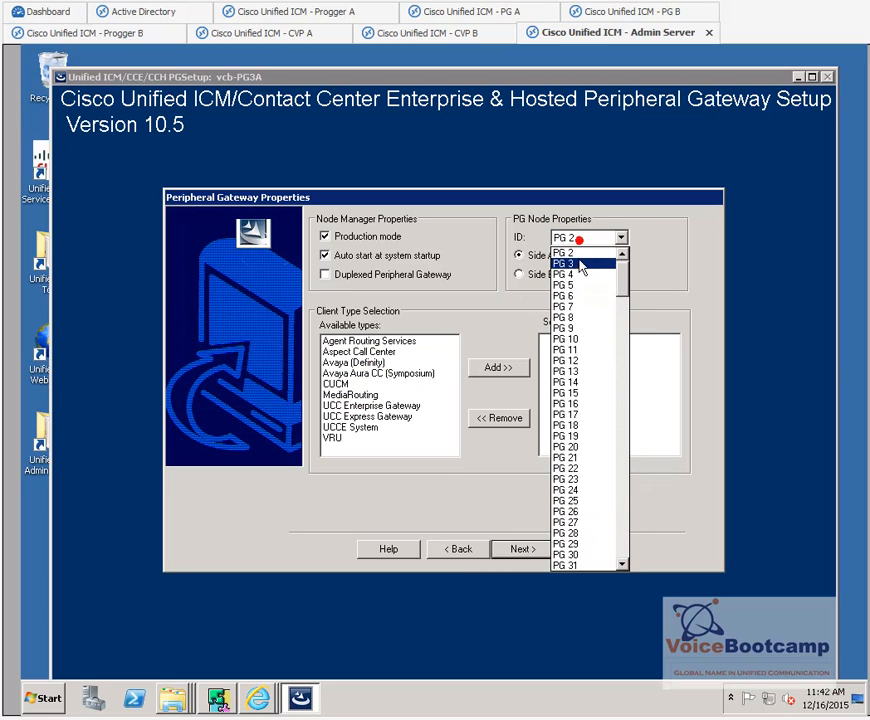
pyautogui.click(578, 263)
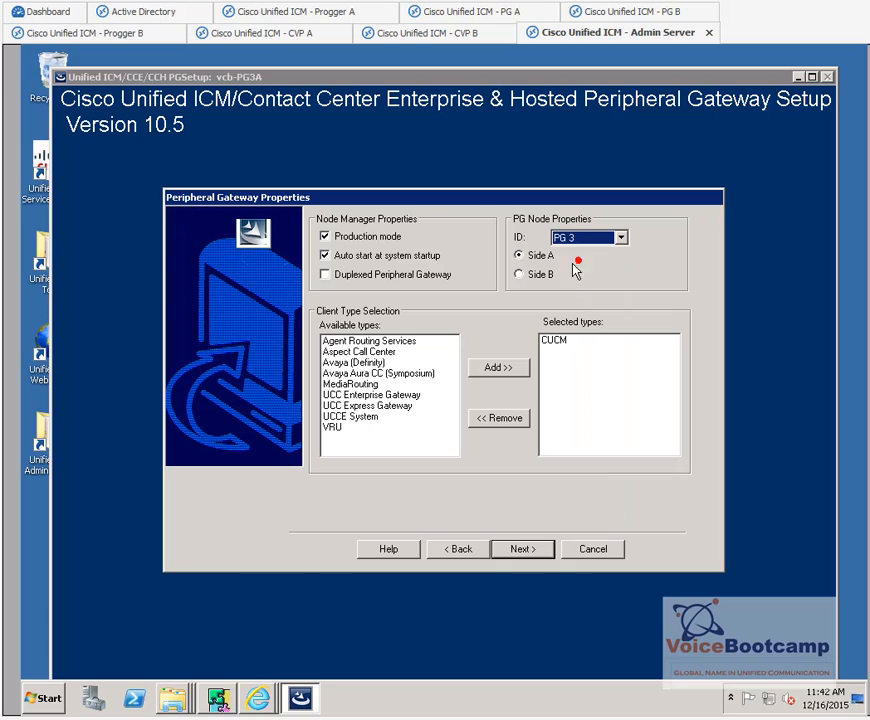
pyautogui.click(555, 342)
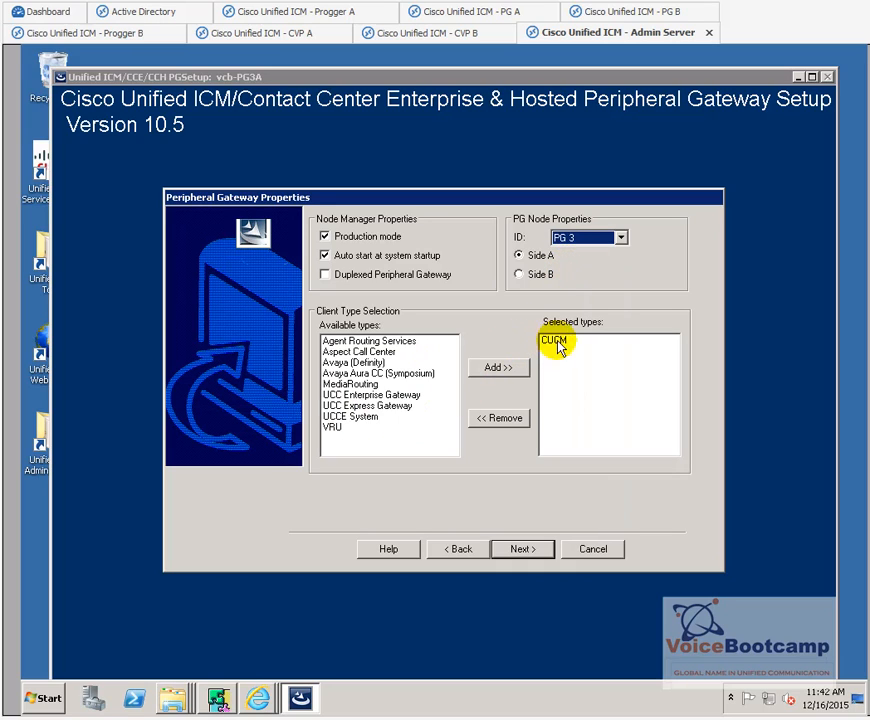
pyautogui.click(520, 553)
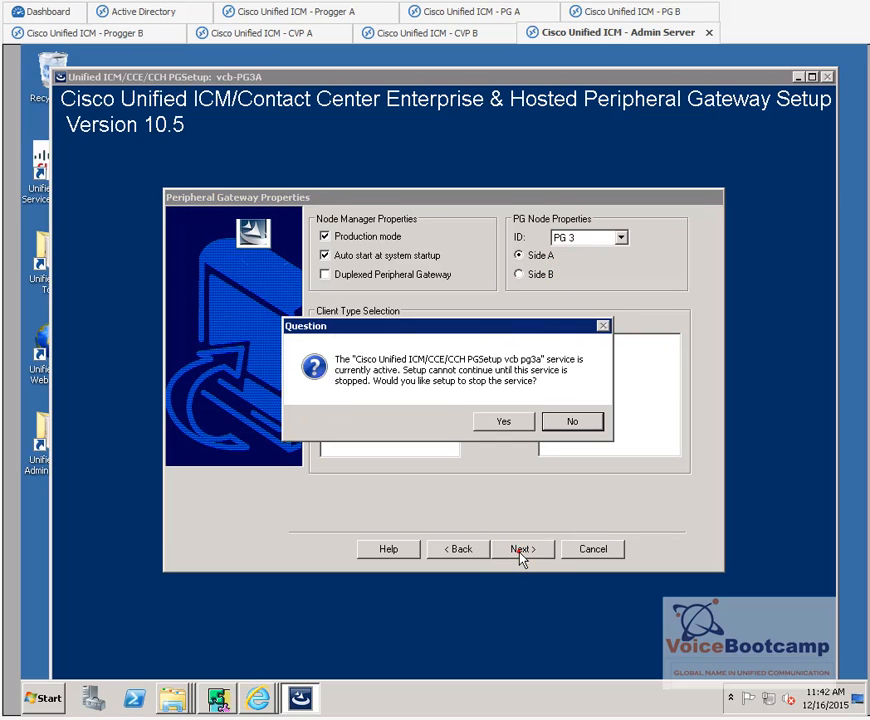
pyautogui.click(513, 420)
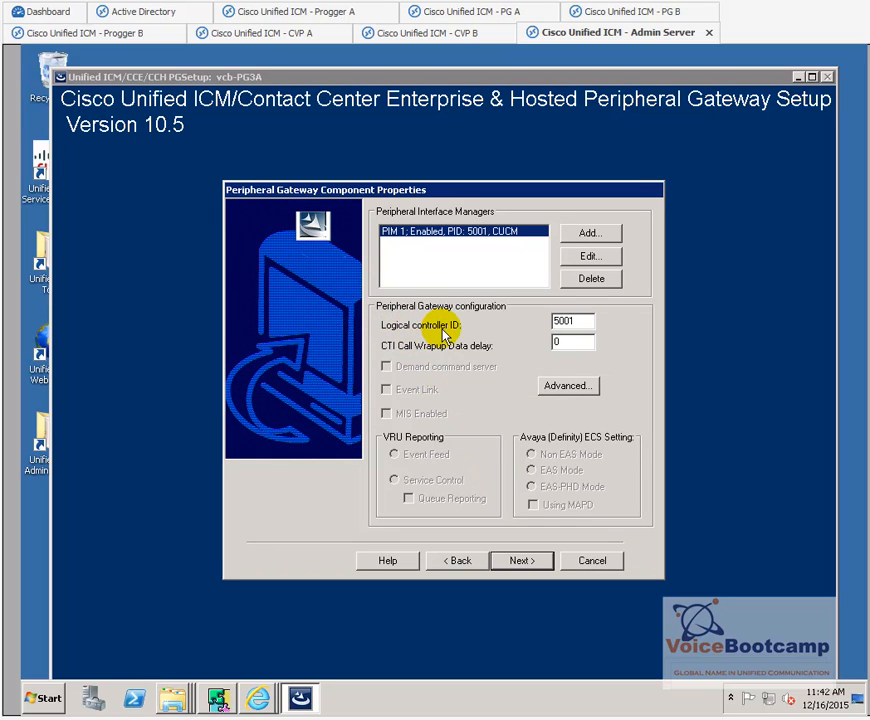
# - Review PIM 1's CUCM peripheral ID and user credentials without changes, then advance to Device Management Protocol
pyautogui.moveTo(583, 320); pyautogui.dragTo(532, 319)
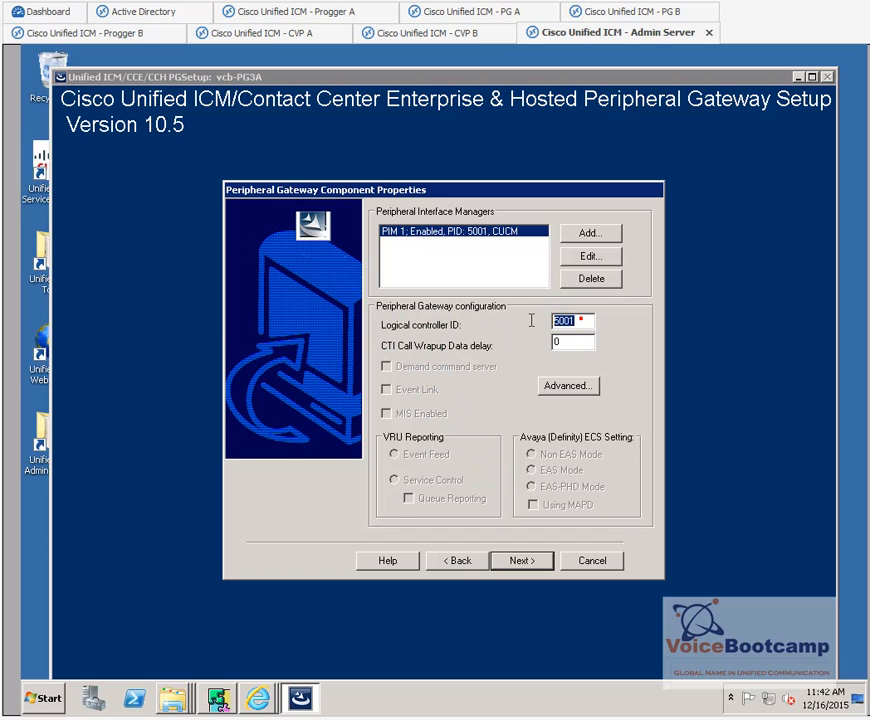
pyautogui.click(588, 255)
pyautogui.moveTo(493, 303); pyautogui.dragTo(412, 305)
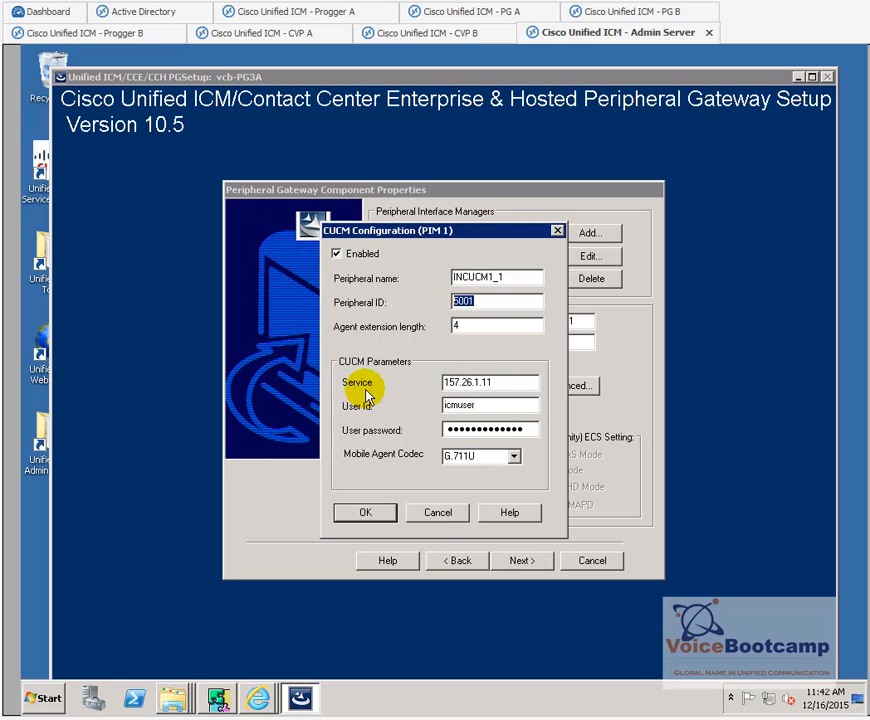
pyautogui.doubleClick(518, 405)
pyautogui.moveTo(536, 427); pyautogui.dragTo(452, 428)
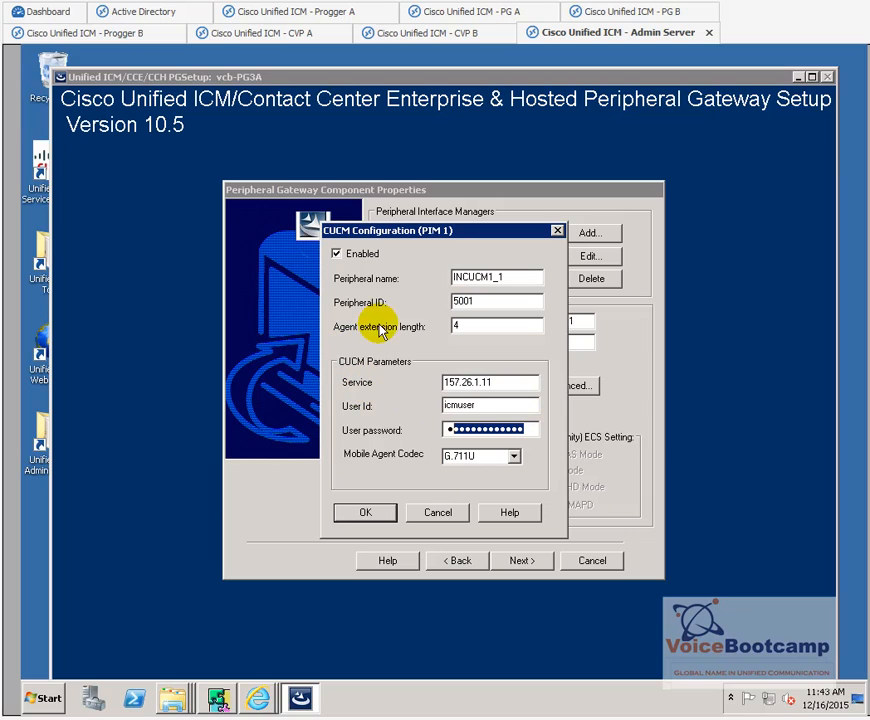
pyautogui.click(450, 516)
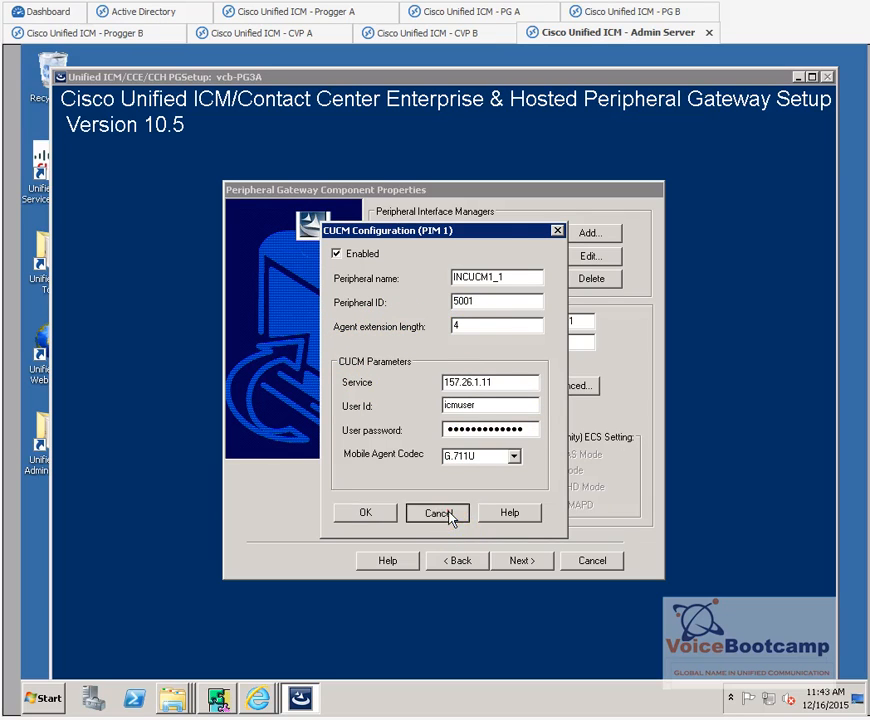
pyautogui.click(530, 560)
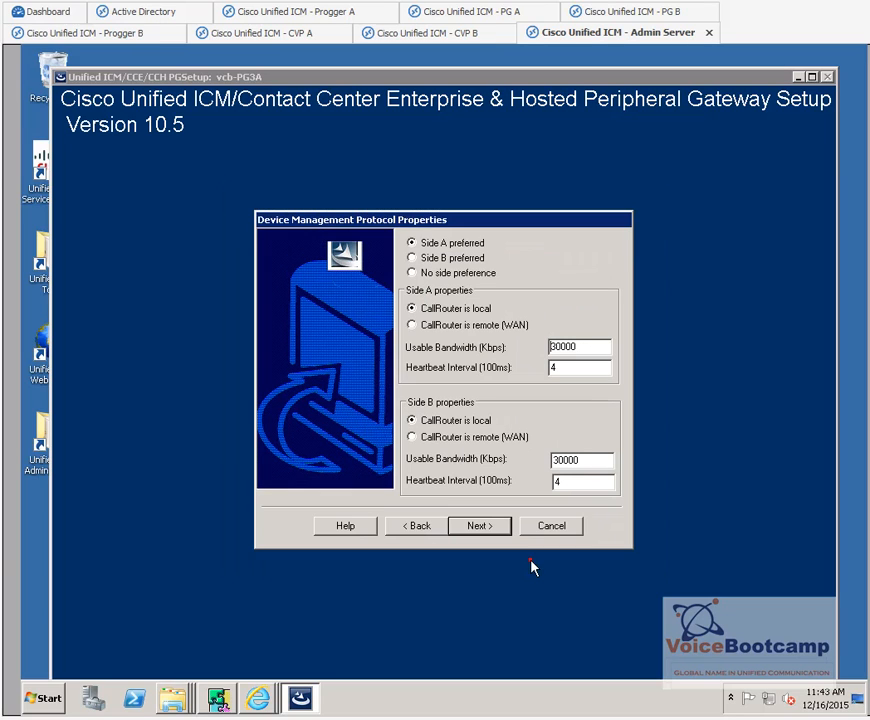
# - Check the PG private A, private A high and private B interface values
pyautogui.click(467, 525)
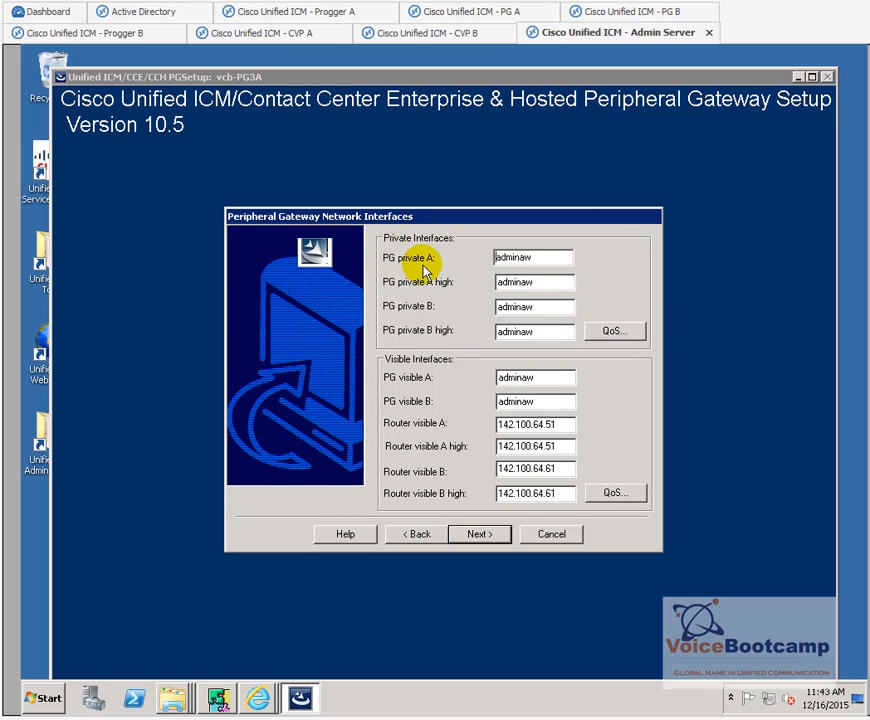
pyautogui.moveTo(563, 256); pyautogui.dragTo(488, 259)
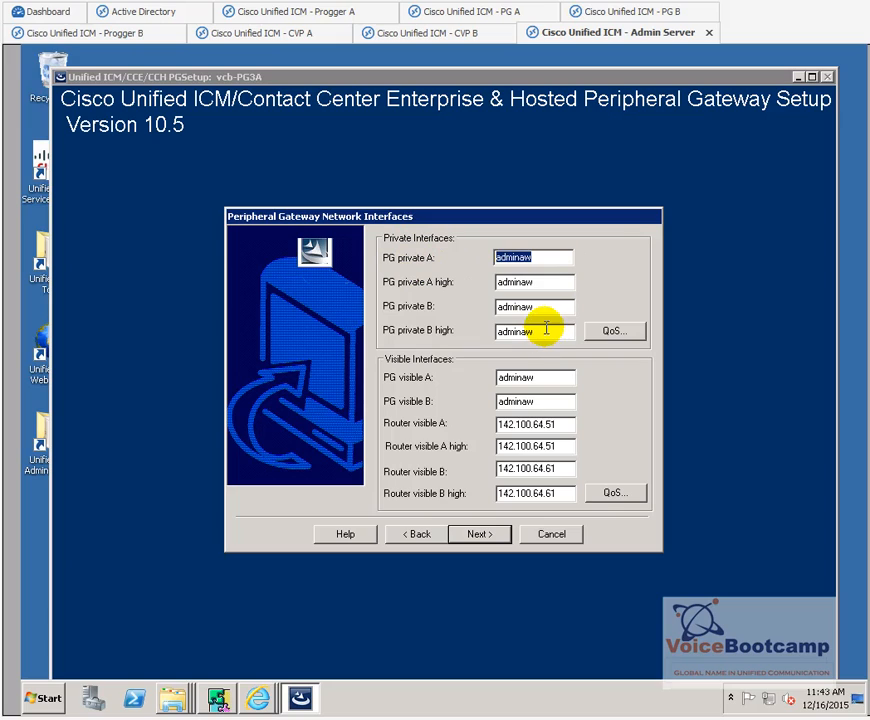
pyautogui.click(544, 258)
pyautogui.doubleClick(545, 257)
pyautogui.click(545, 281)
pyautogui.doubleClick(545, 282)
pyautogui.moveTo(538, 306); pyautogui.dragTo(463, 310)
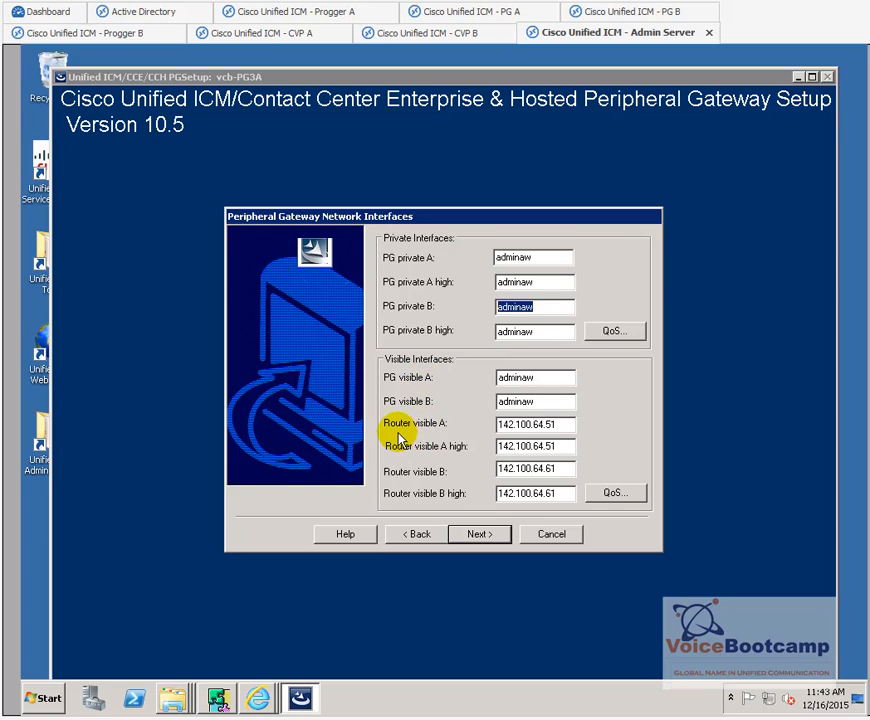
# - Check the Router visible A, A high, B and B high addresses, then go to the setup summary
pyautogui.doubleClick(569, 423)
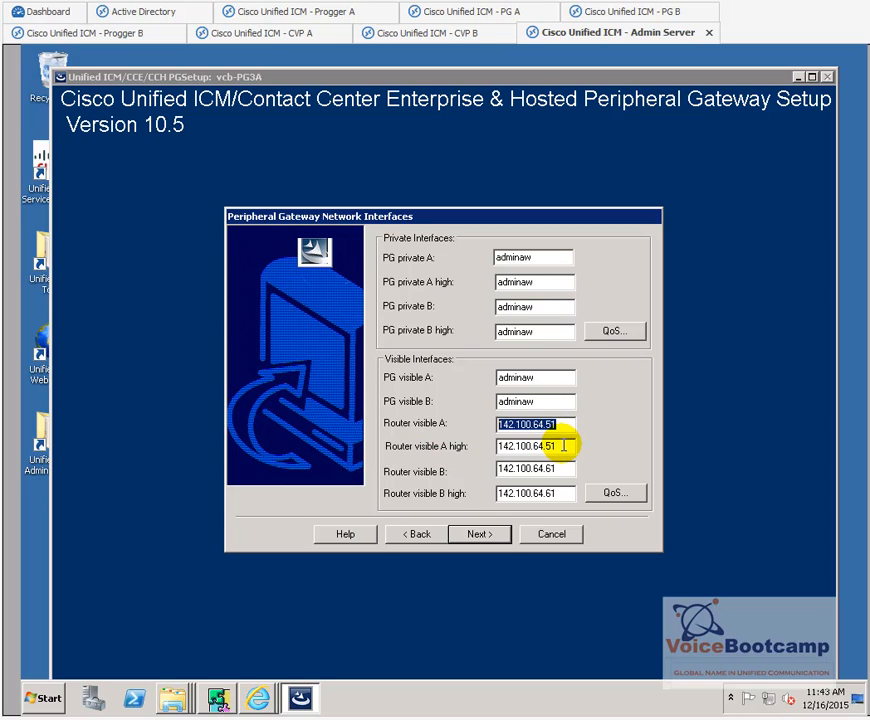
pyautogui.moveTo(563, 446); pyautogui.dragTo(489, 455)
pyautogui.moveTo(564, 470); pyautogui.dragTo(500, 478)
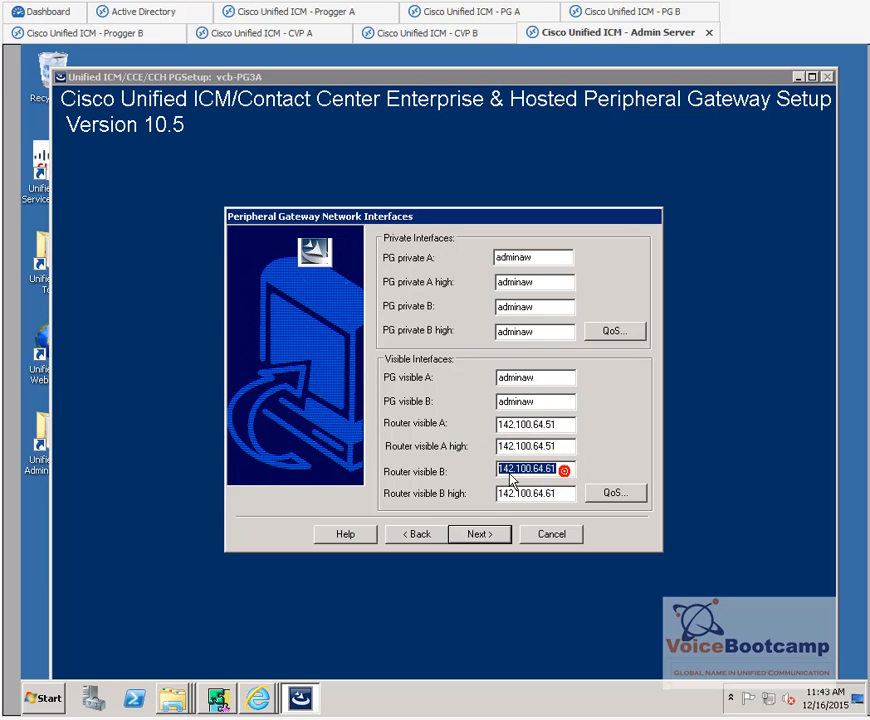
pyautogui.moveTo(567, 495); pyautogui.dragTo(500, 496)
pyautogui.click(476, 536)
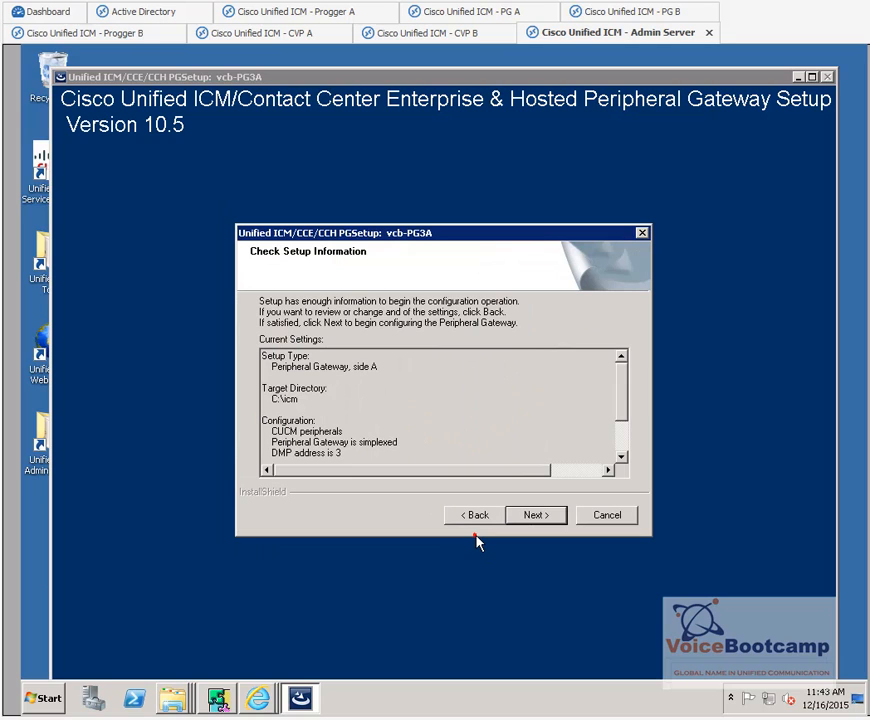
# - Start configuring the PG3A Peripheral Gateway from the setup summary
pyautogui.click(537, 517)
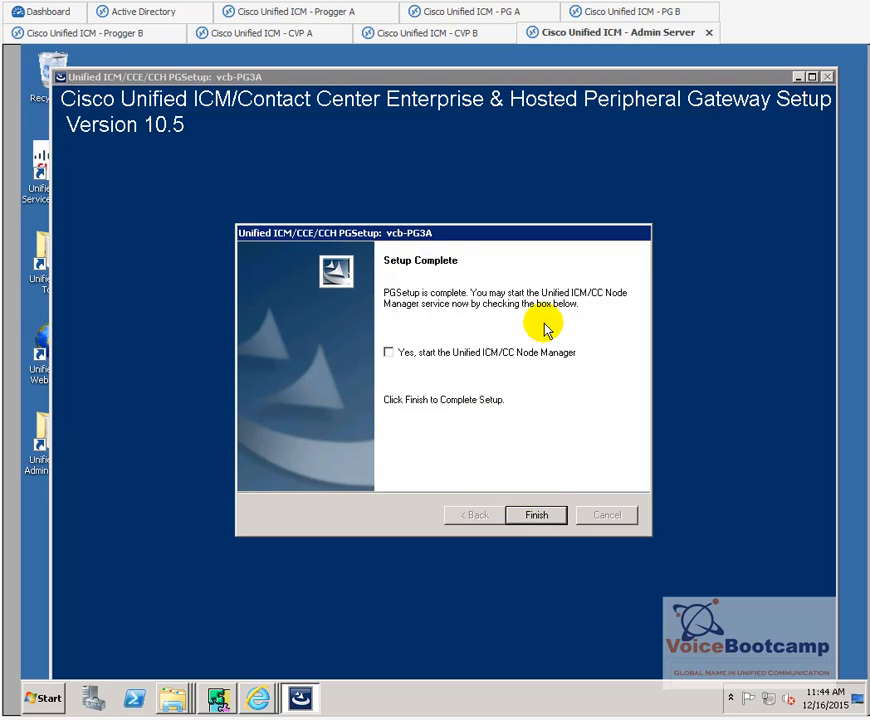
# - Finish PG setup with the Node Manager set to start, and minimize the setup window
pyautogui.click(403, 352)
pyautogui.click(535, 516)
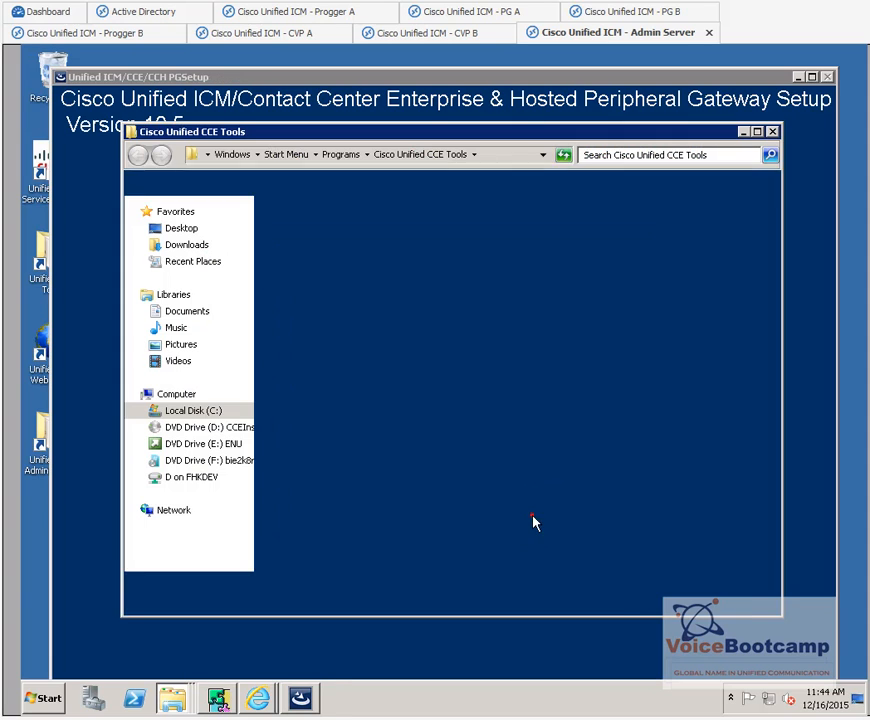
pyautogui.click(798, 78)
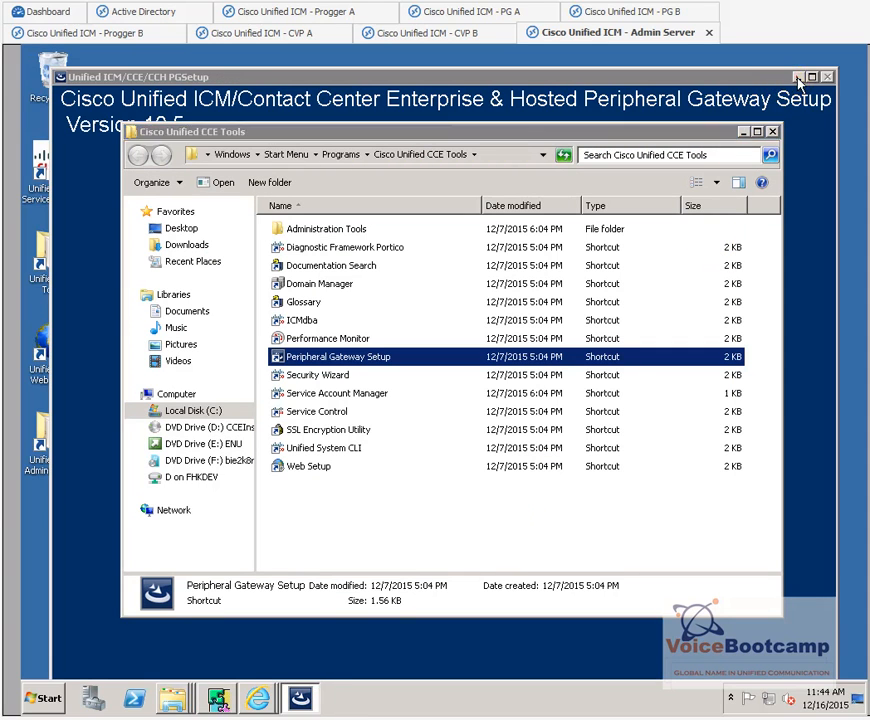
# - Open Unified CCE Service Control and select the Cisco ICM vcb PG3A service
pyautogui.doubleClick(52, 170)
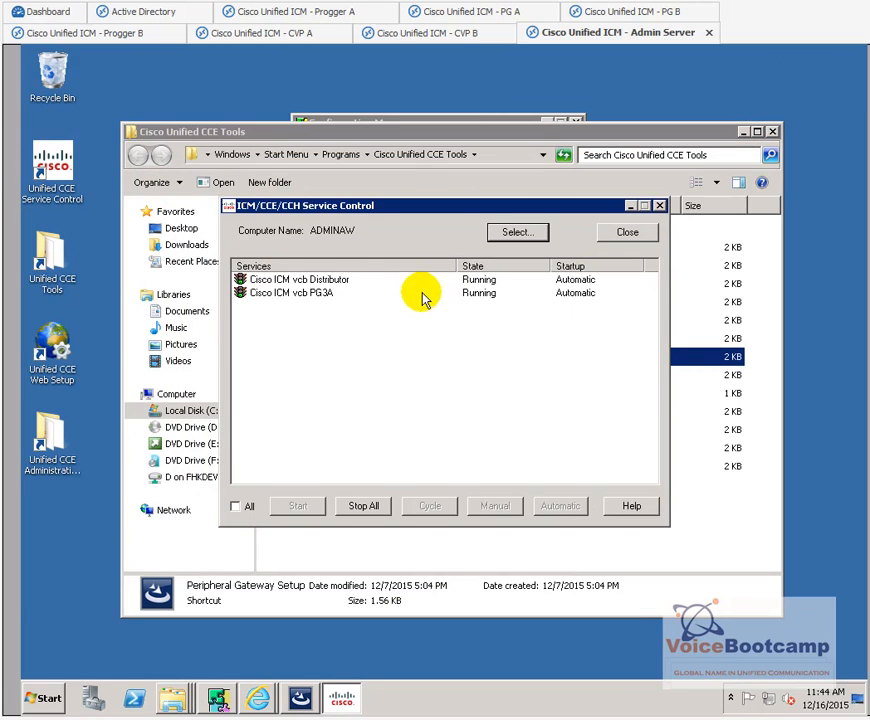
pyautogui.click(300, 293)
pyautogui.click(48, 697)
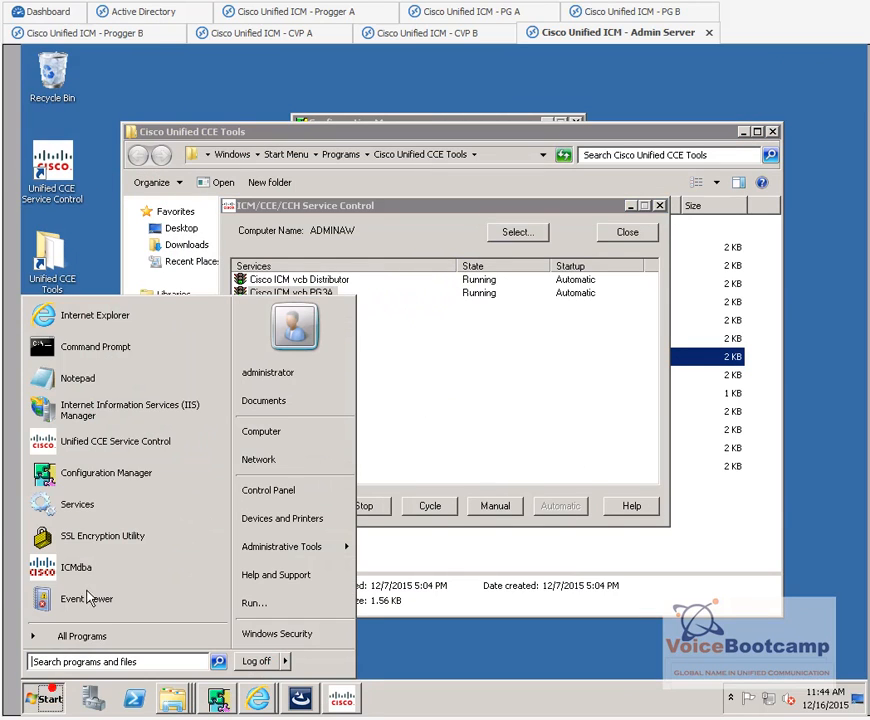
# - Launch Unified System CLI from Cisco Unified CCE Tools and log in with the default administrator
pyautogui.click(105, 635)
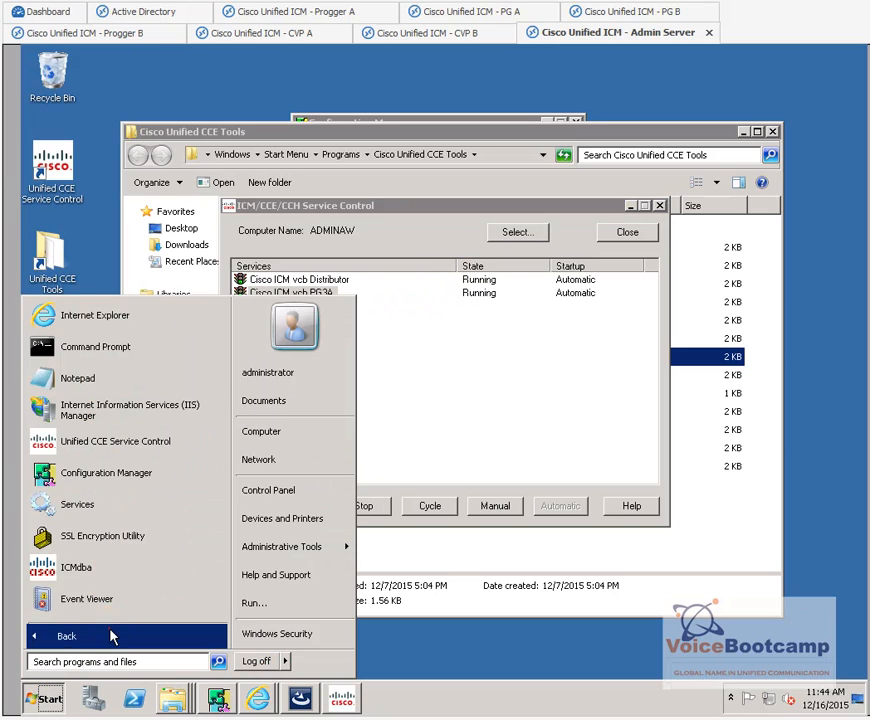
pyautogui.click(130, 395)
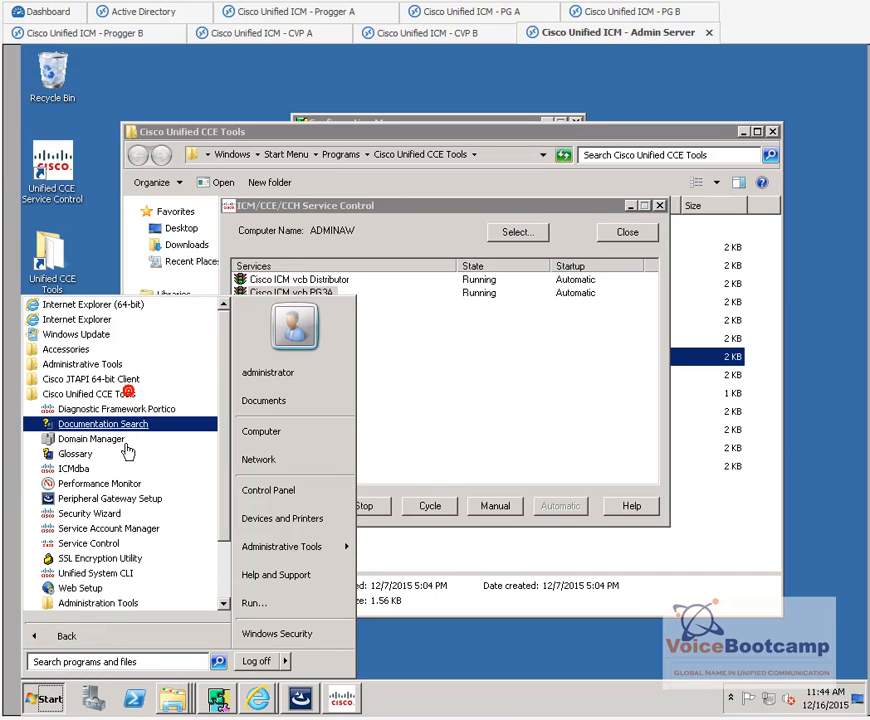
pyautogui.click(116, 573)
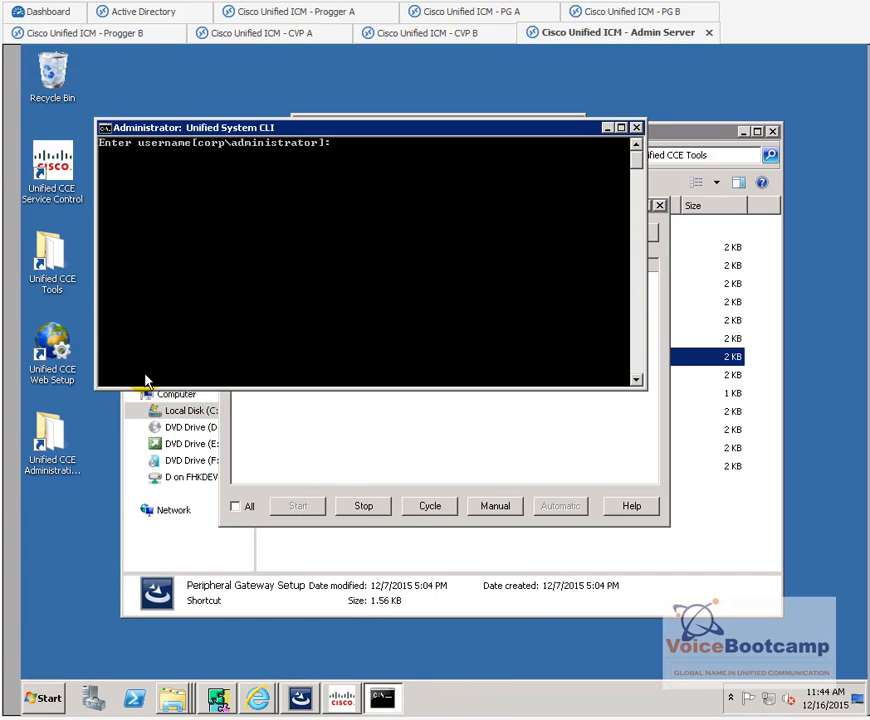
pyautogui.press('Return')
pyautogui.press('Return')
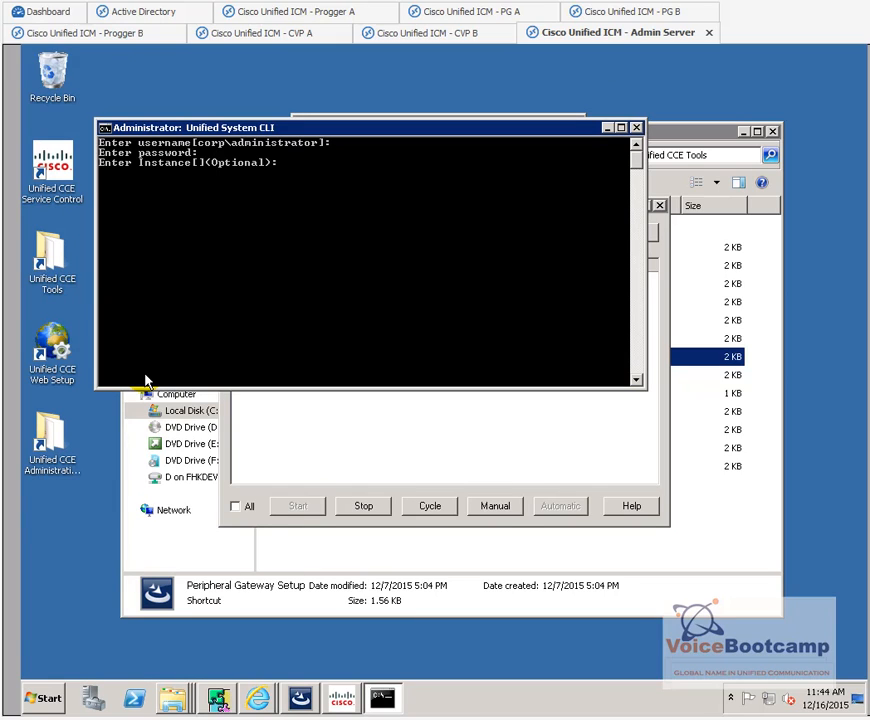
pyautogui.press('Return')
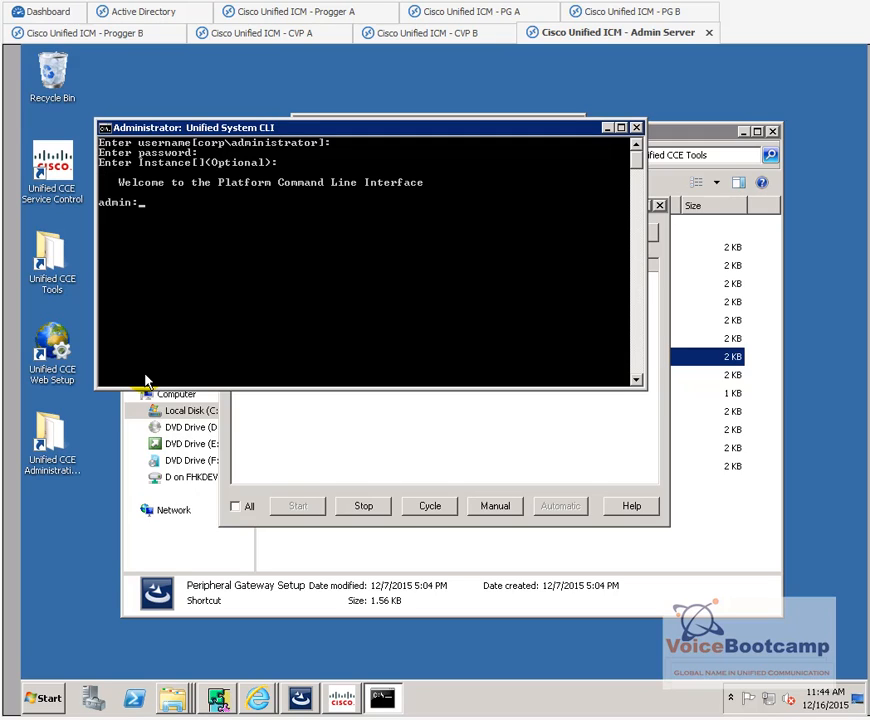
# - Run 'show processes' to confirm PG3A processes and the INCUCM1_1 PIM are active
pyautogui.write('show processes')
pyautogui.press('Return')
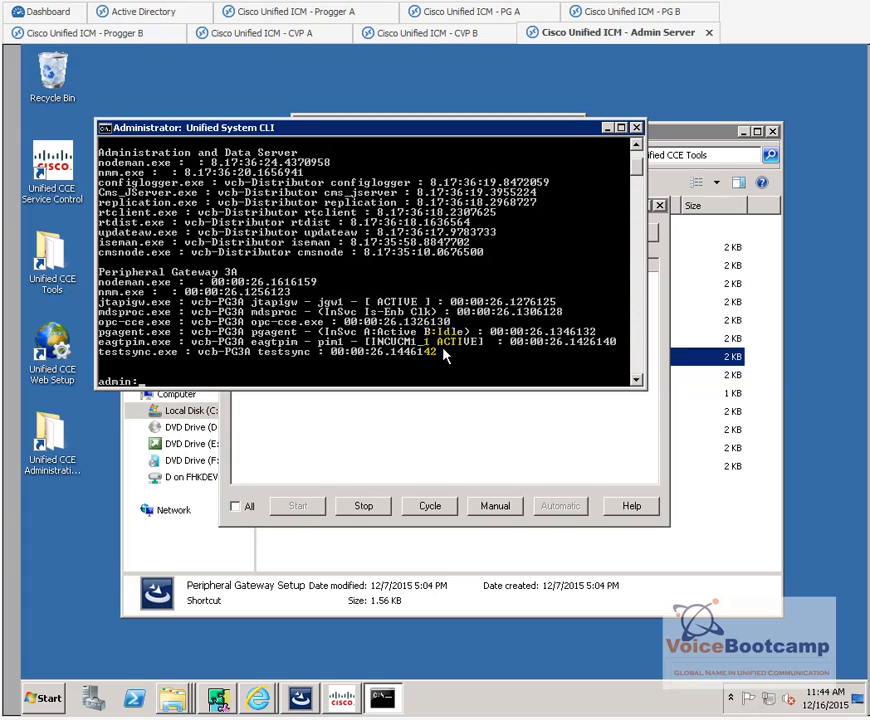
pyautogui.click(654, 439)
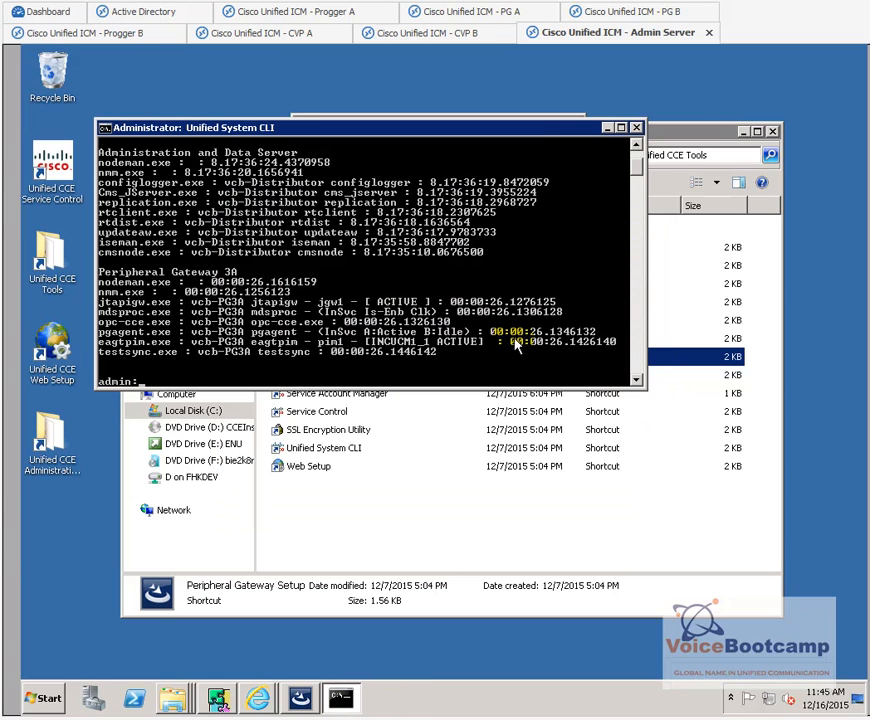
# - Move the CLI console aside, retrieve the INCUCM1 and USCUCM1 PGs in PG Explorer, then close it
pyautogui.moveTo(578, 130); pyautogui.dragTo(524, 280)
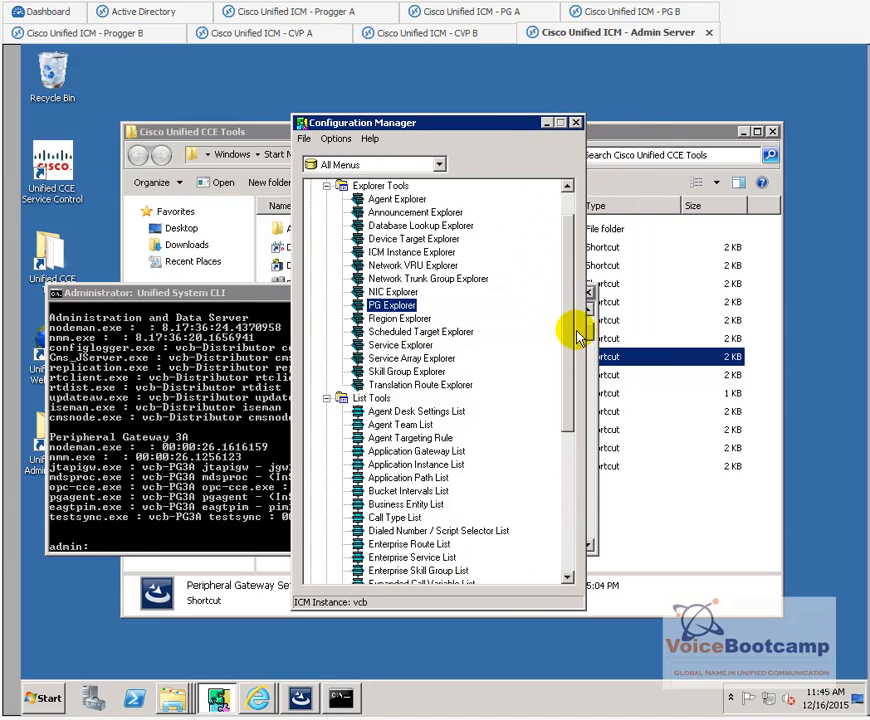
pyautogui.moveTo(273, 293); pyautogui.dragTo(450, 351)
pyautogui.doubleClick(392, 305)
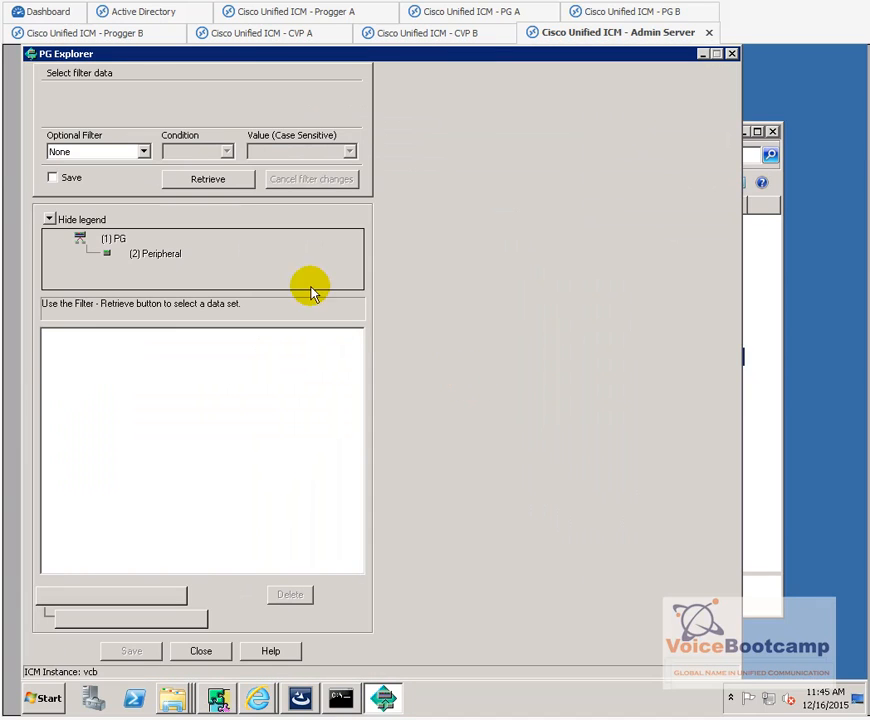
pyautogui.click(219, 183)
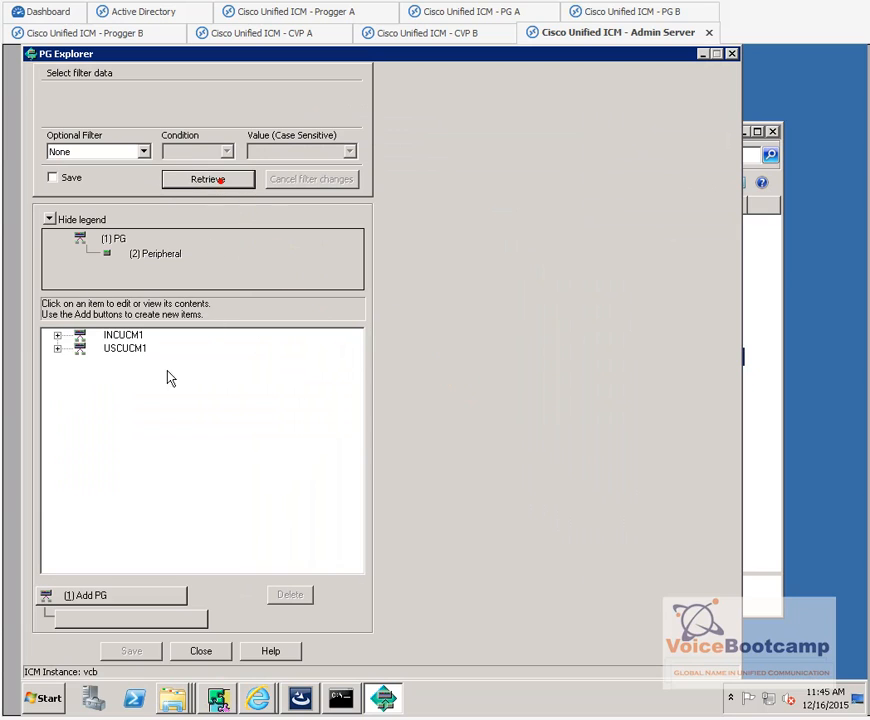
pyautogui.click(731, 53)
pyautogui.click(718, 437)
# - Add a CTI Server component to the vcb instance with ID CG 3
pyautogui.doubleClick(355, 358)
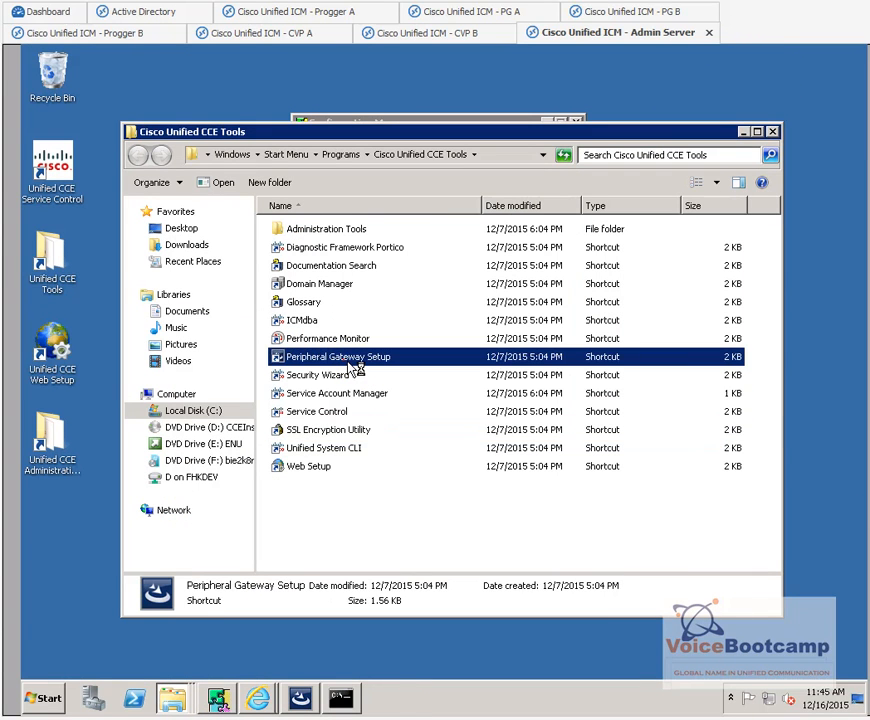
pyautogui.click(567, 420)
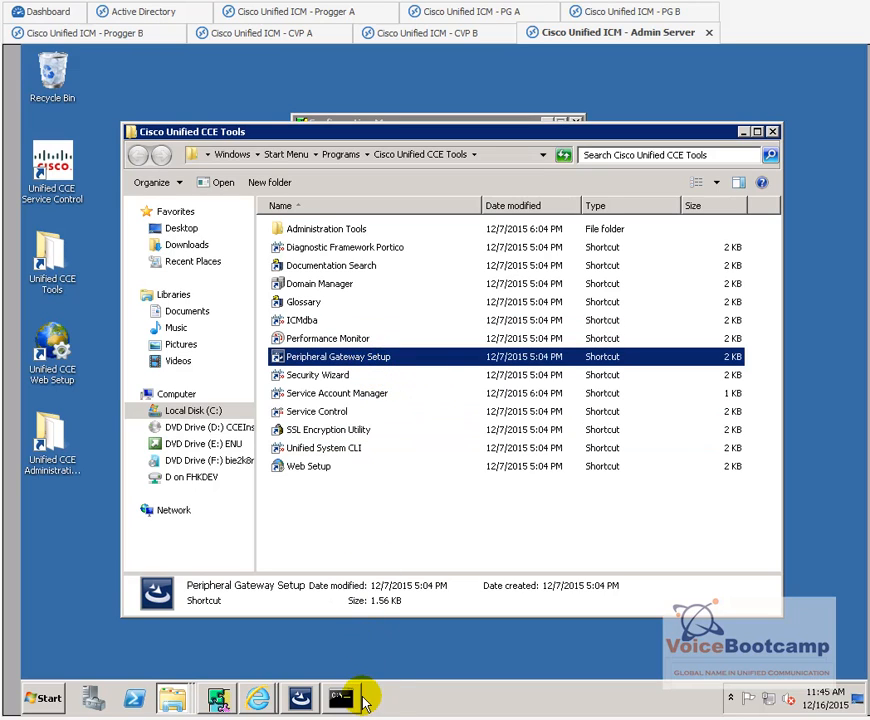
pyautogui.click(303, 698)
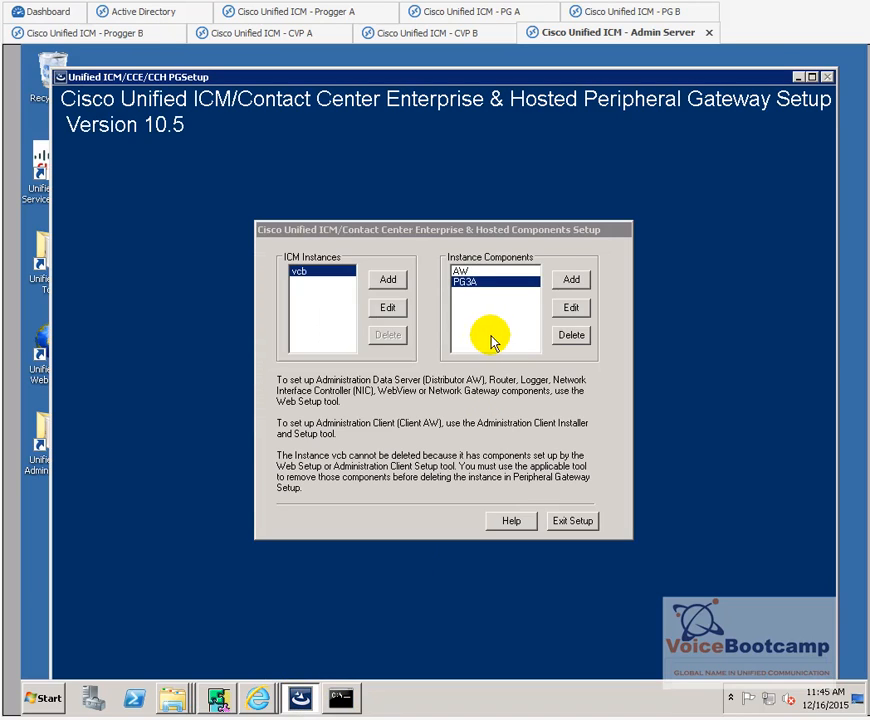
pyautogui.click(570, 280)
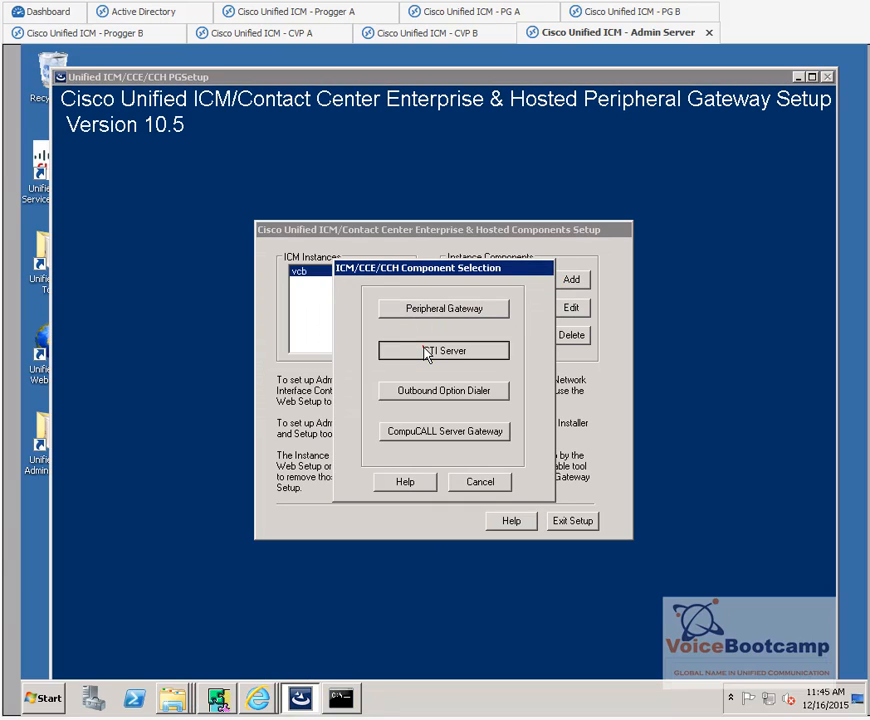
pyautogui.click(428, 351)
pyautogui.click(603, 362)
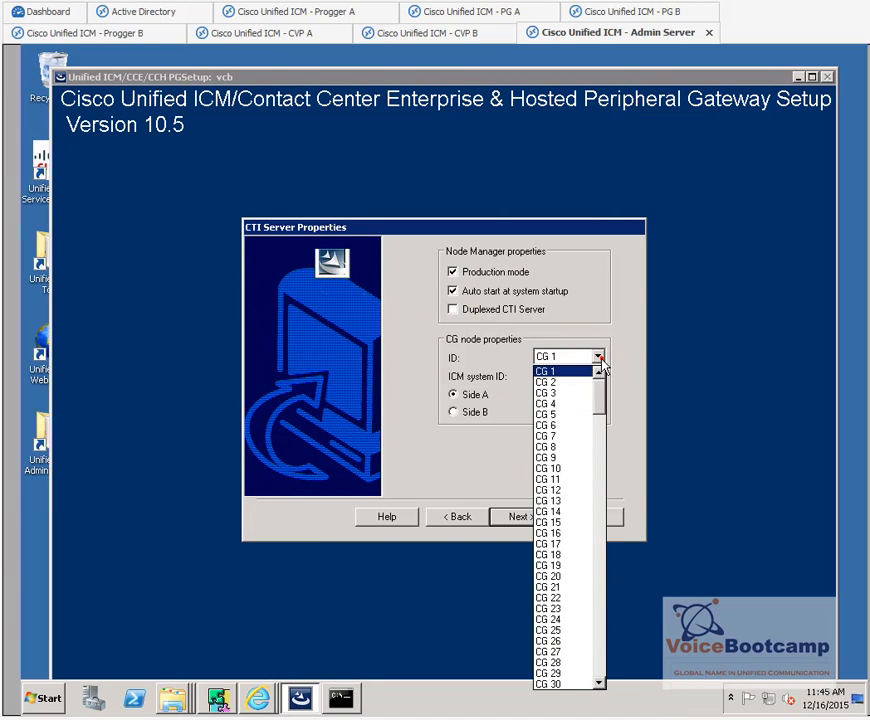
pyautogui.click(577, 396)
# - Keep client port 42027 and the adminaw network interfaces, reaching the setup summary
pyautogui.click(533, 512)
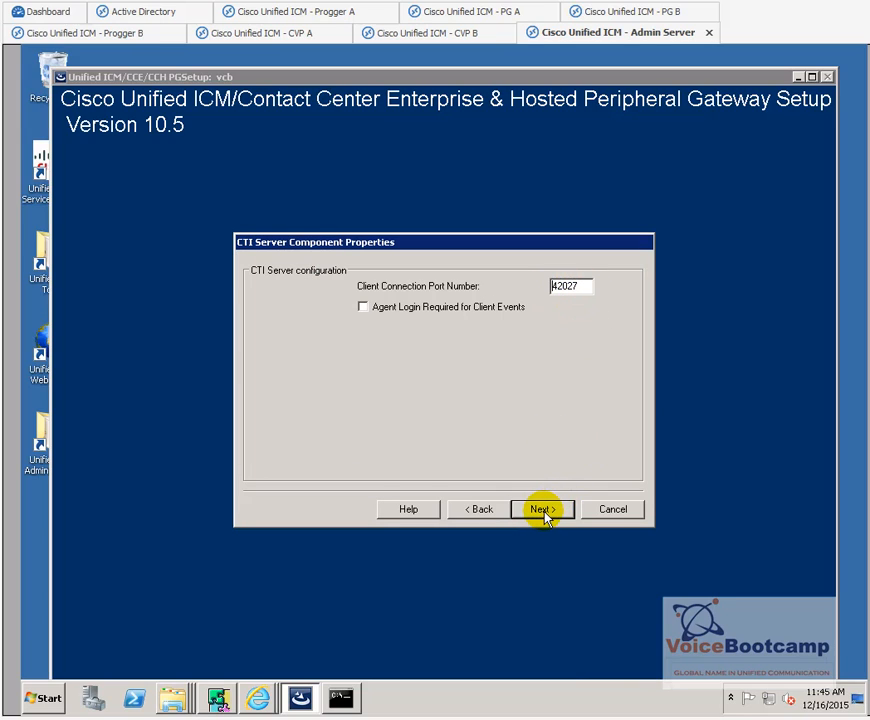
pyautogui.click(545, 512)
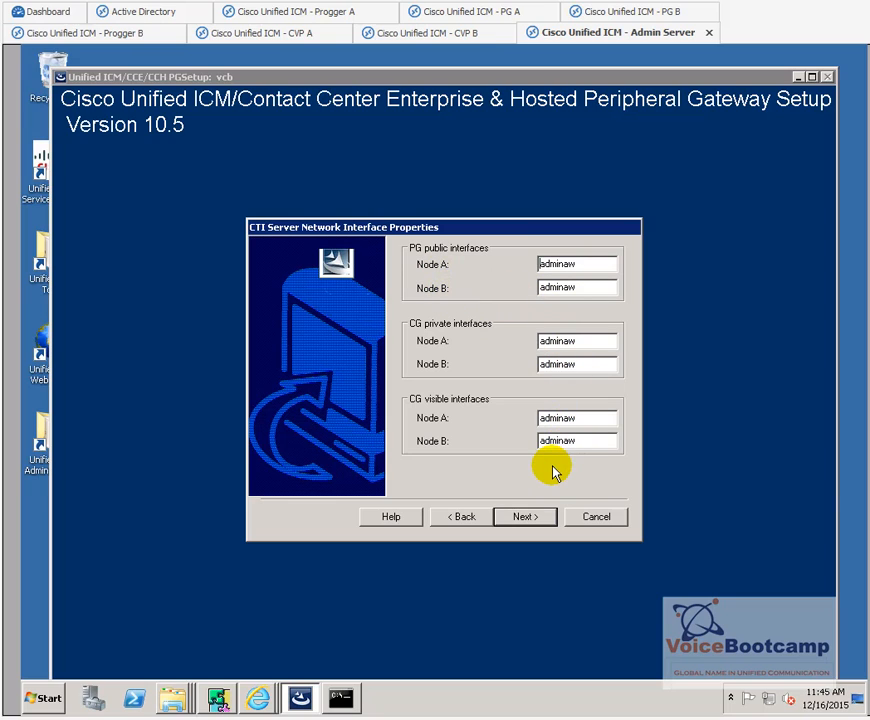
pyautogui.moveTo(584, 264); pyautogui.dragTo(540, 277)
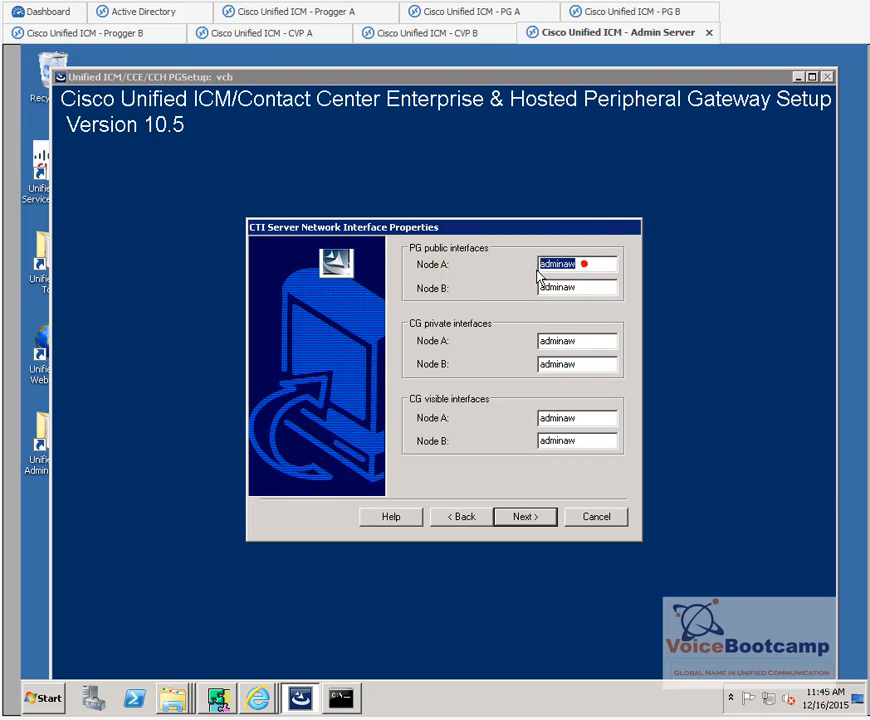
pyautogui.click(523, 517)
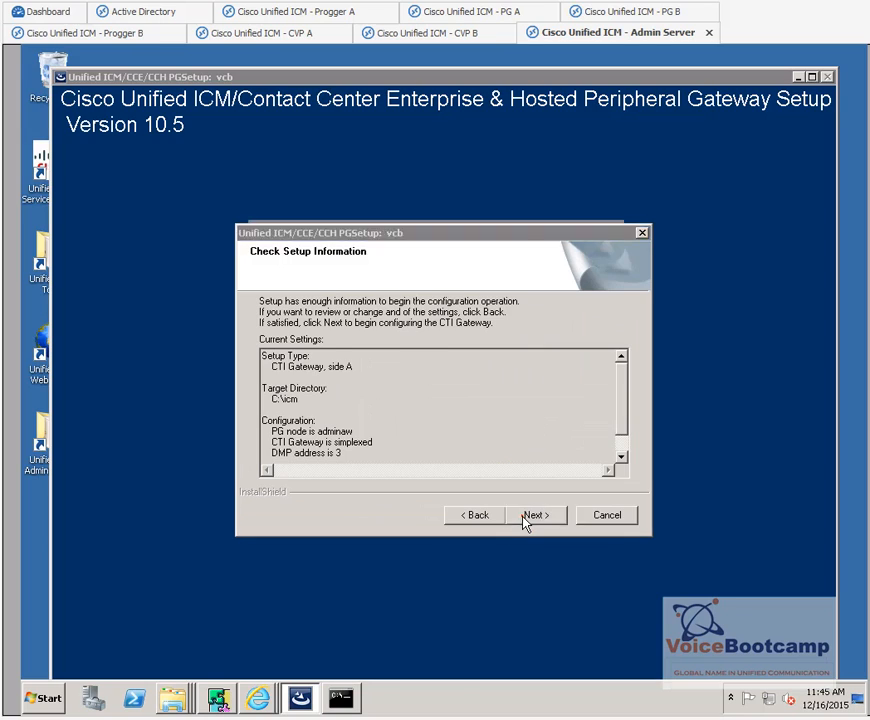
# - Install CTI Server CG3A, start Node Manager on finishing, and exit Peripheral Gateway Setup
pyautogui.click(523, 518)
pyautogui.click(523, 518)
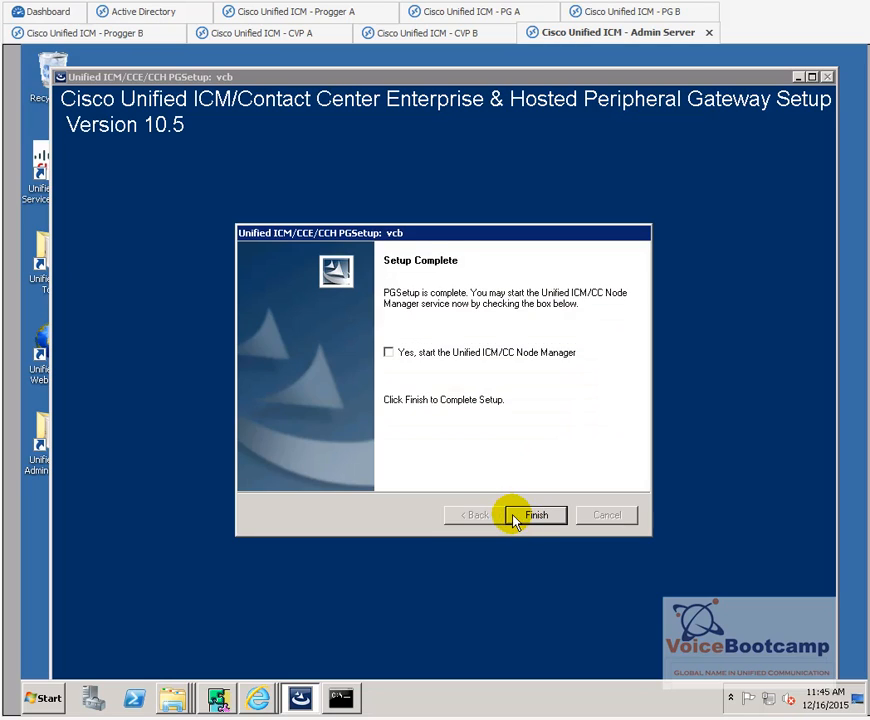
pyautogui.click(485, 352)
pyautogui.click(533, 516)
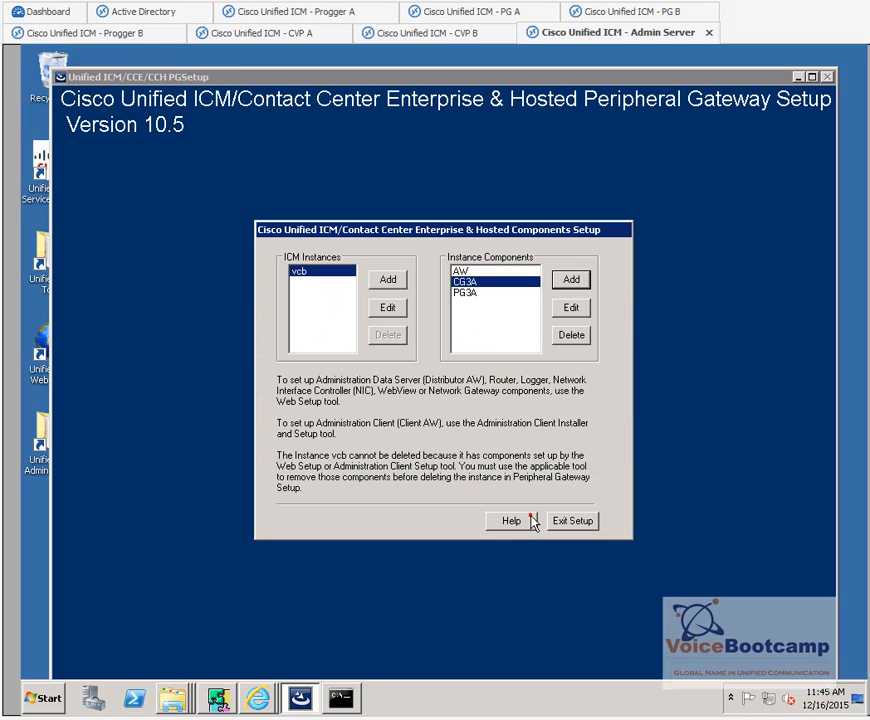
pyautogui.click(577, 520)
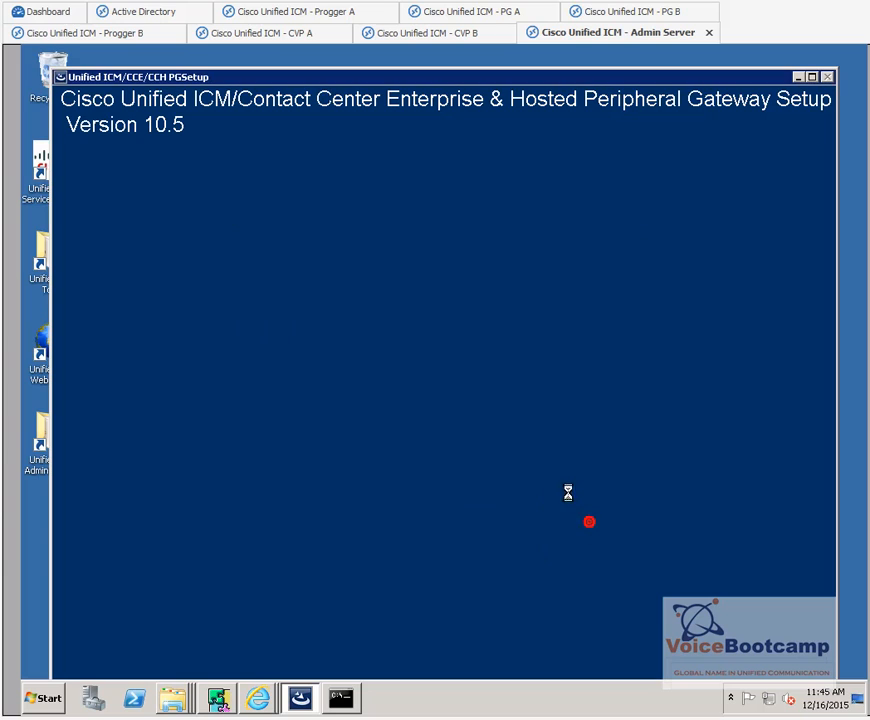
pyautogui.click(340, 697)
# - Rerun 'show processes' to confirm ctisvr ACTIVE on port 42027, then bring Configuration Manager alongside
pyautogui.write('show processes')
pyautogui.press('Return')
pyautogui.click(343, 456)
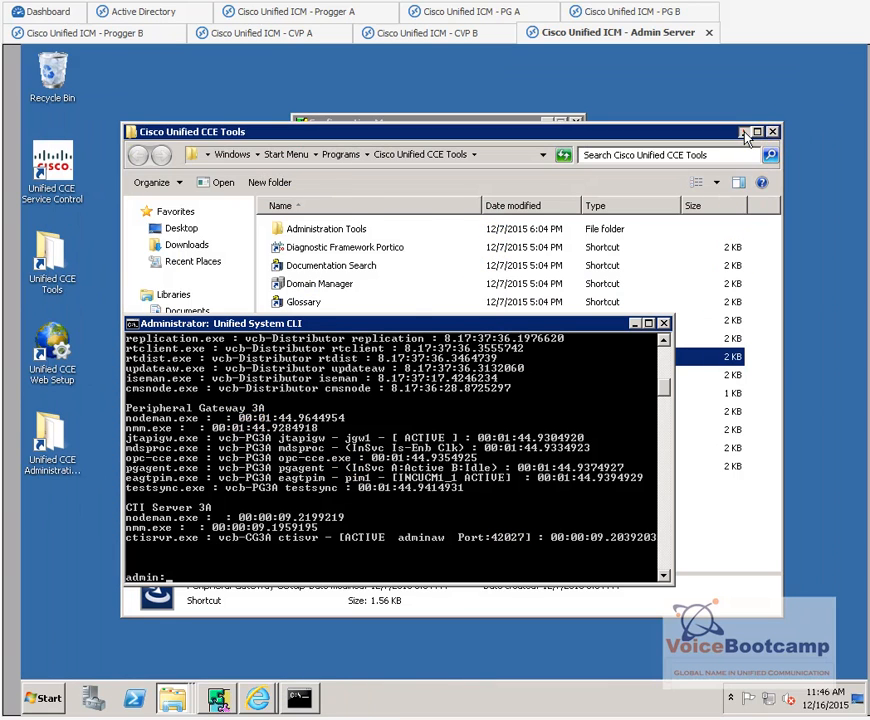
pyautogui.click(745, 132)
pyautogui.moveTo(514, 123); pyautogui.dragTo(480, 101)
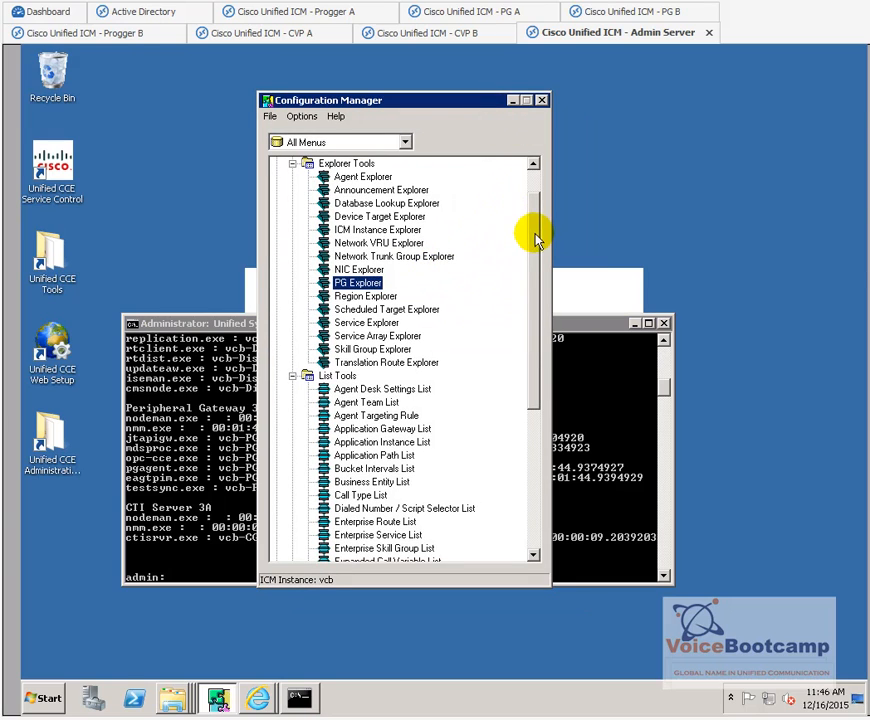
# - Retrieve the Dialed Number / Script Selector List for routing client USCM1RTCL, showing USCM1RTCL.2000
pyautogui.moveTo(538, 252); pyautogui.dragTo(408, 350)
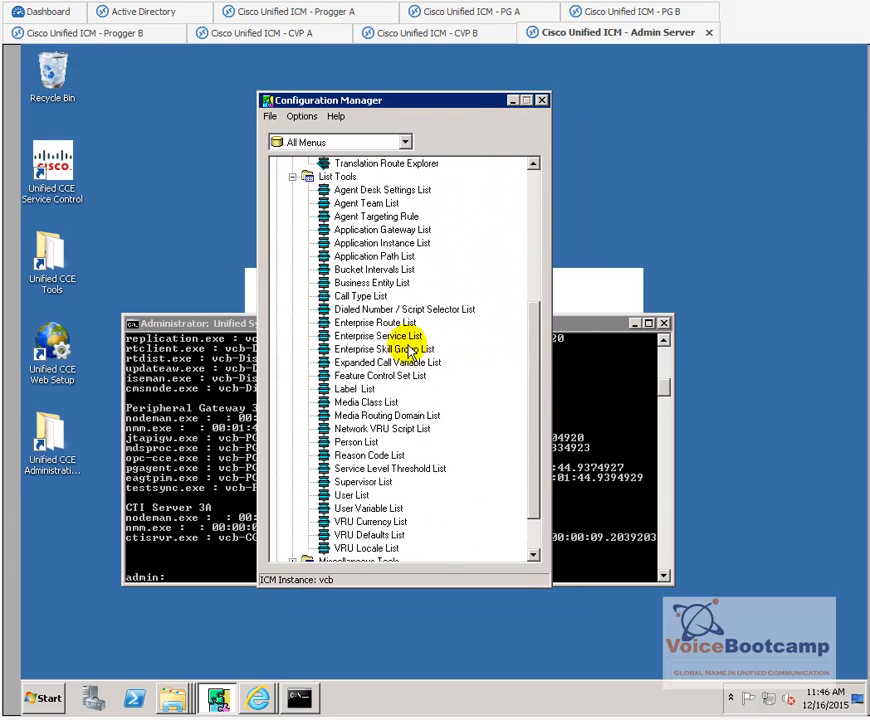
pyautogui.click(349, 312)
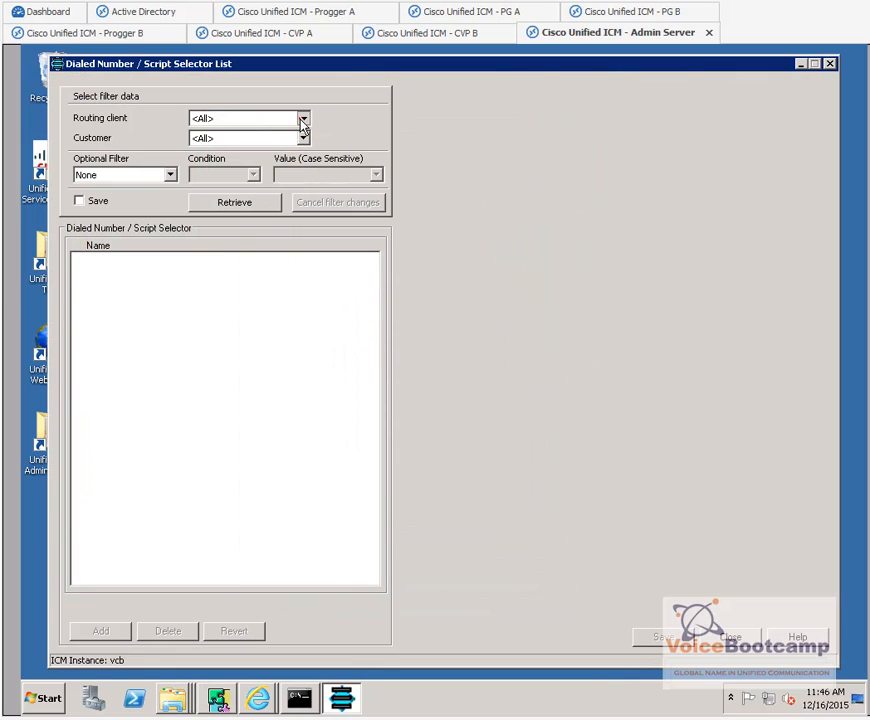
pyautogui.click(301, 119)
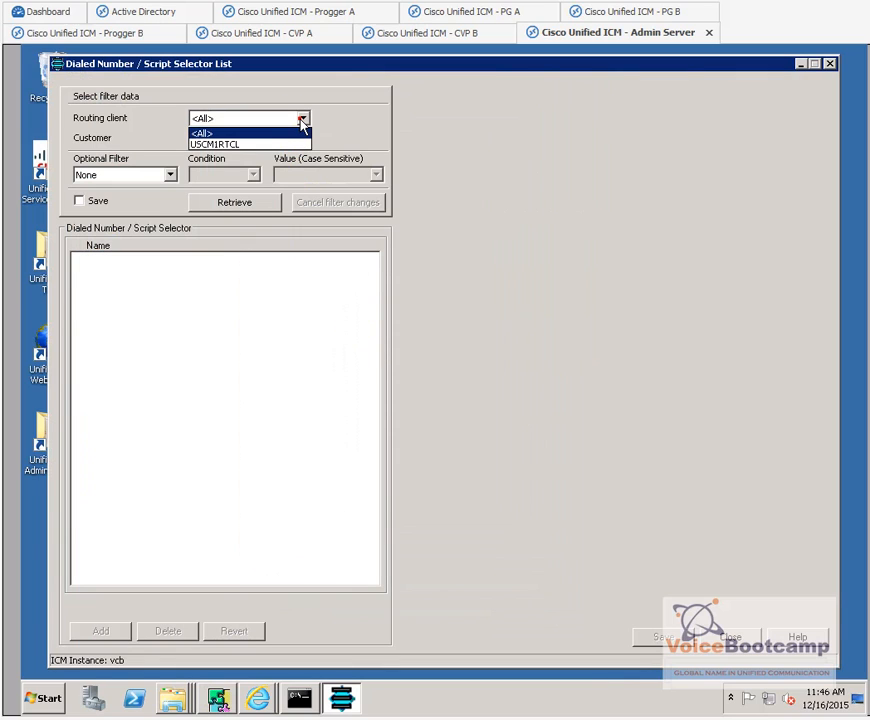
pyautogui.click(207, 146)
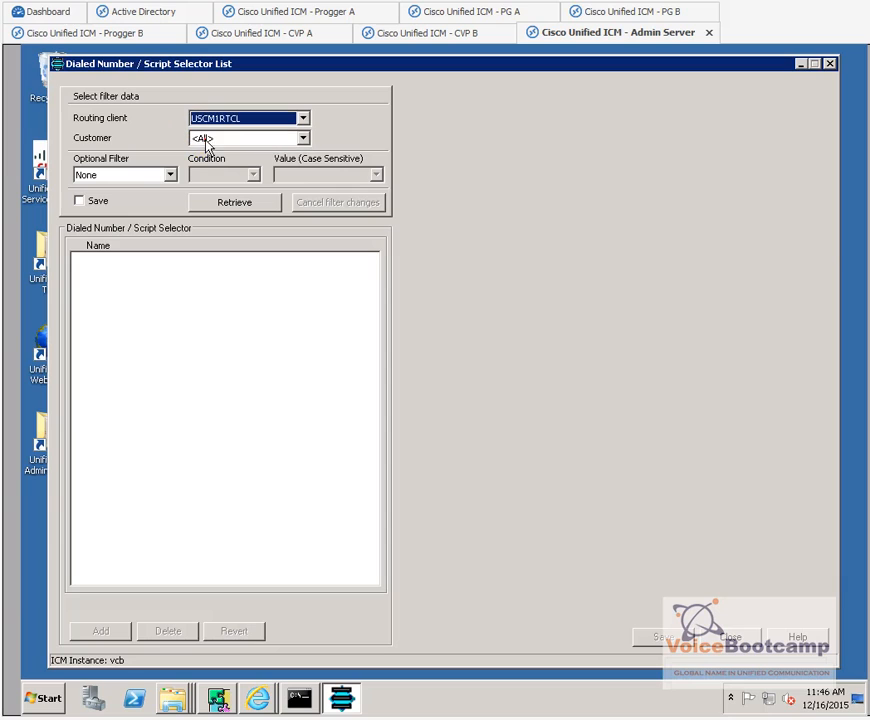
pyautogui.click(258, 208)
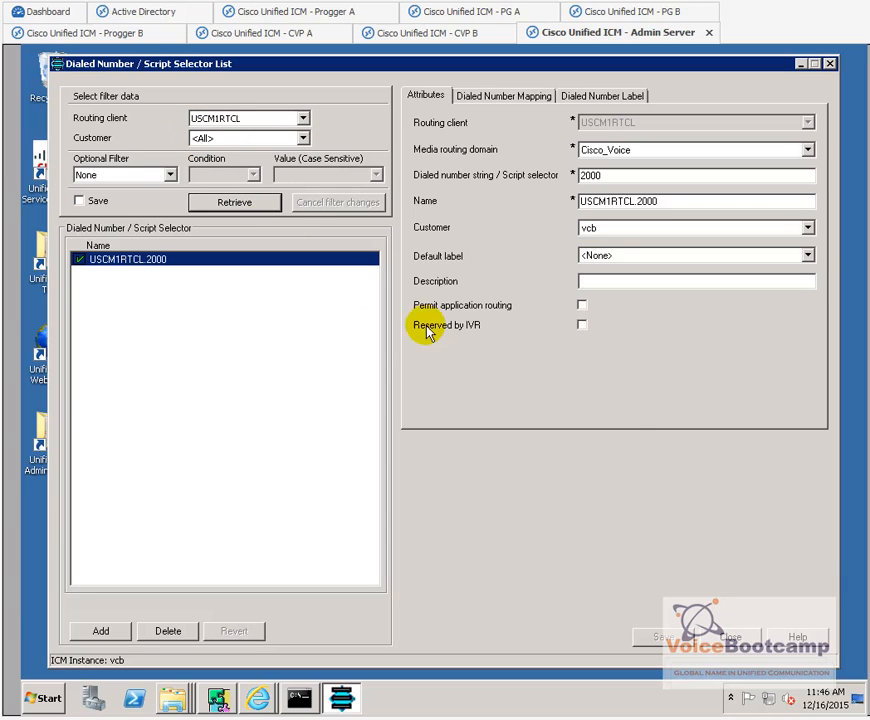